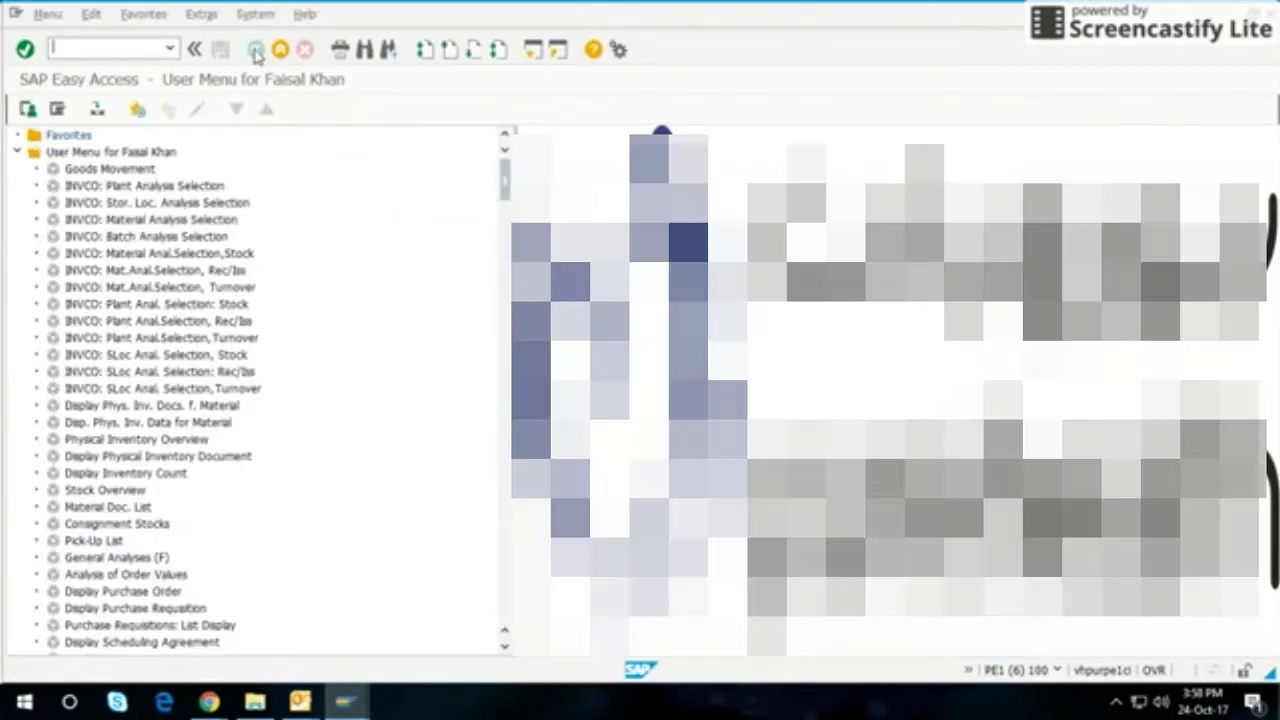
# Start transaction zsddn and enter delivery note number 80000599
pyautogui.click(110, 52)
pyautogui.press('Return')
pyautogui.press('Return')
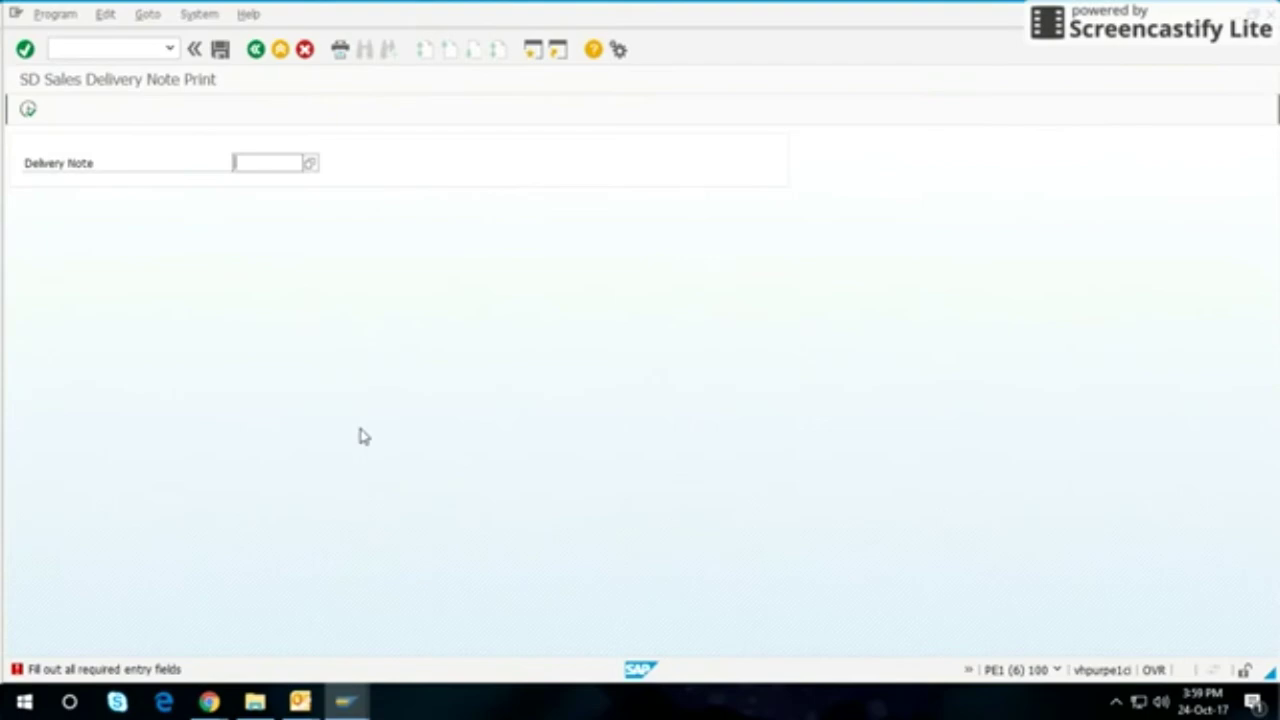
pyautogui.write('80000')
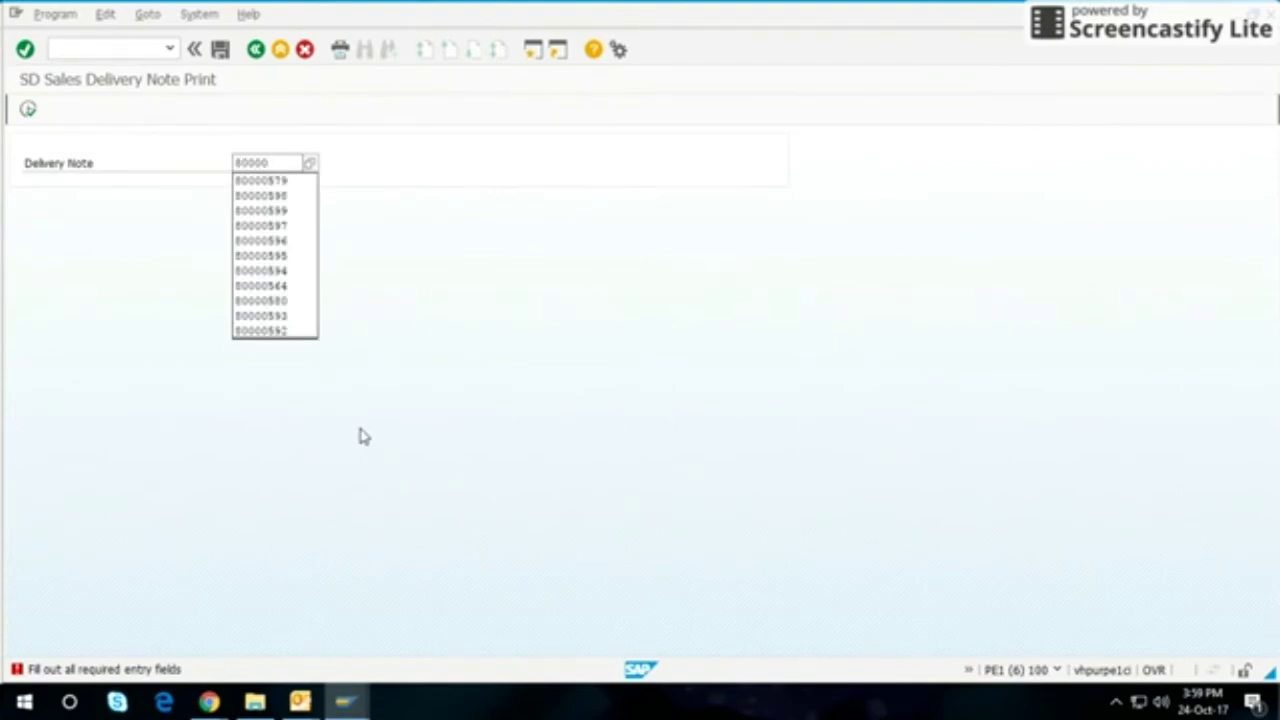
pyautogui.write('599')
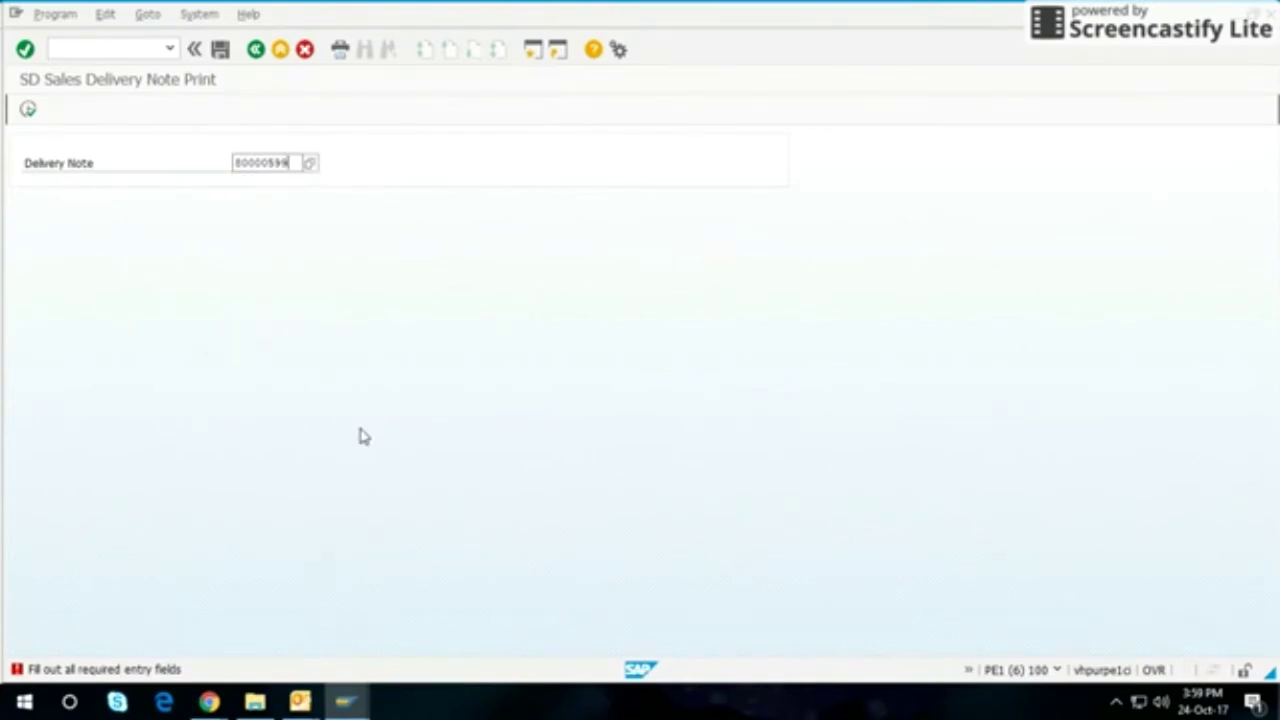
pyautogui.press('F2')
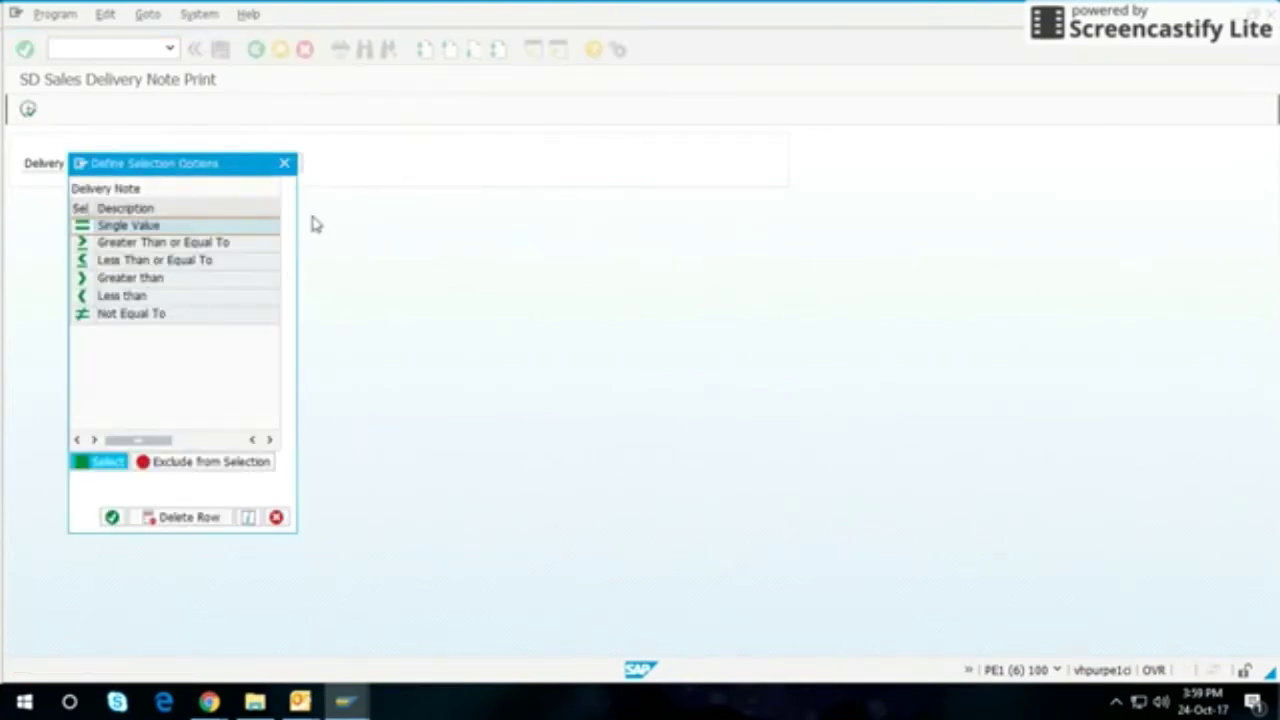
pyautogui.click(284, 163)
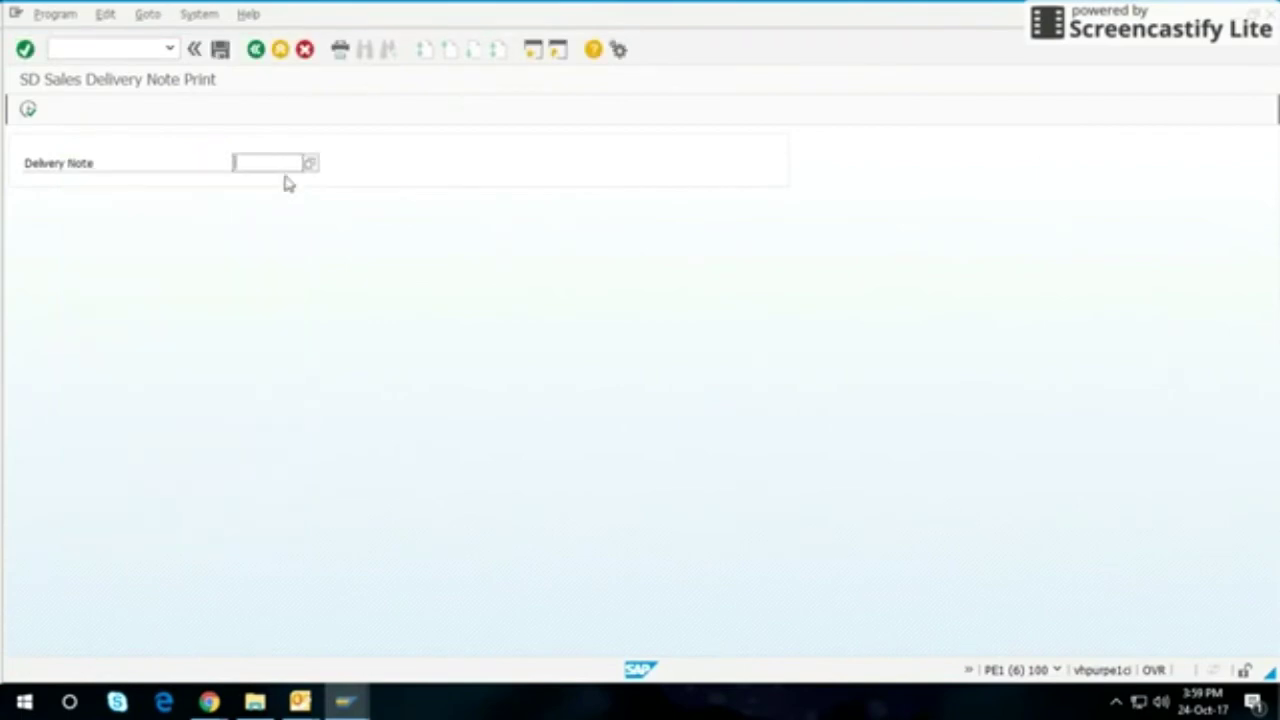
pyautogui.write('80000599')
# Pick delivery note 80000599 and print to LP01 with Print Now and New Spool Request on
pyautogui.click(28, 110)
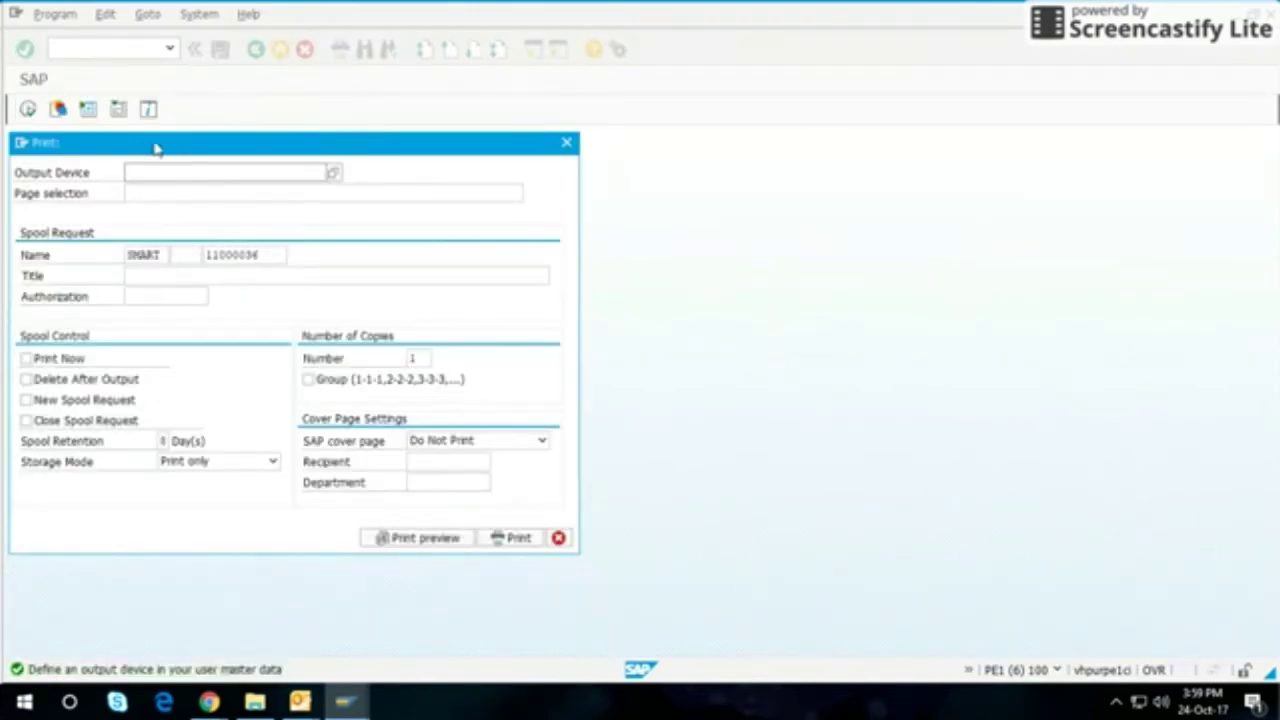
pyautogui.moveTo(148, 148); pyautogui.dragTo(257, 192)
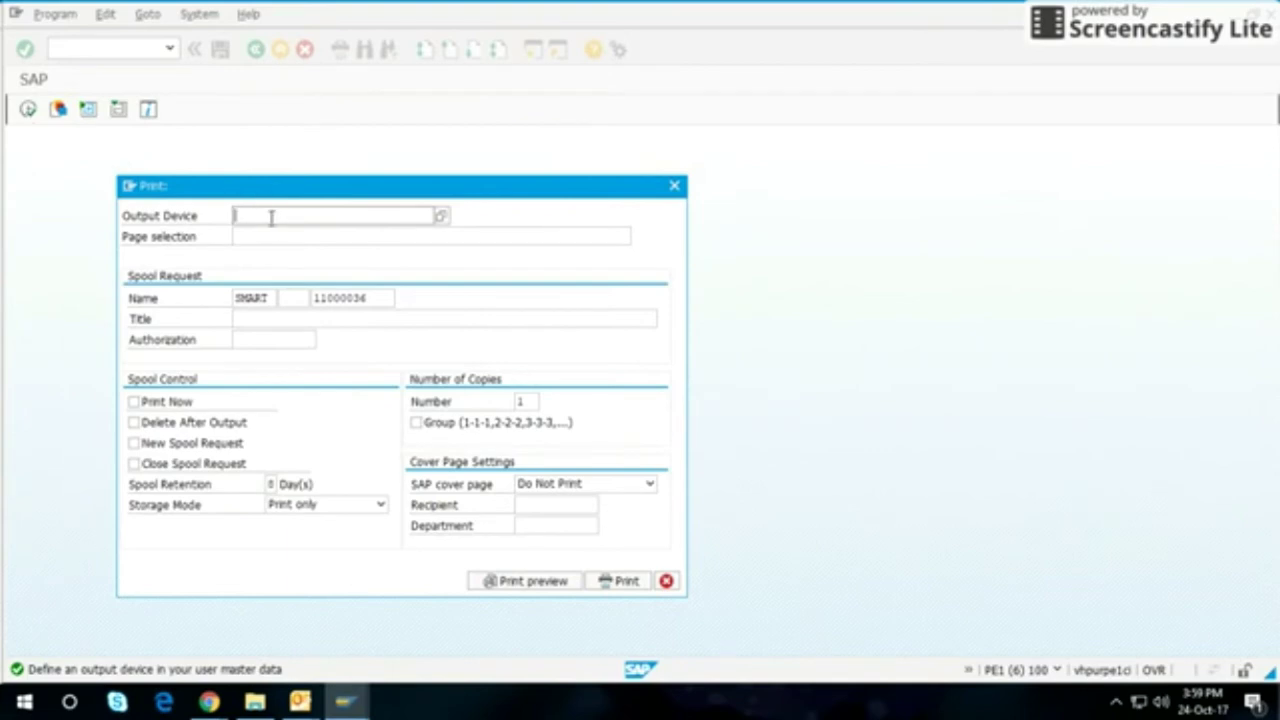
pyautogui.click(271, 217)
pyautogui.press('Down')
pyautogui.press('Return')
pyautogui.click(166, 403)
pyautogui.click(172, 403)
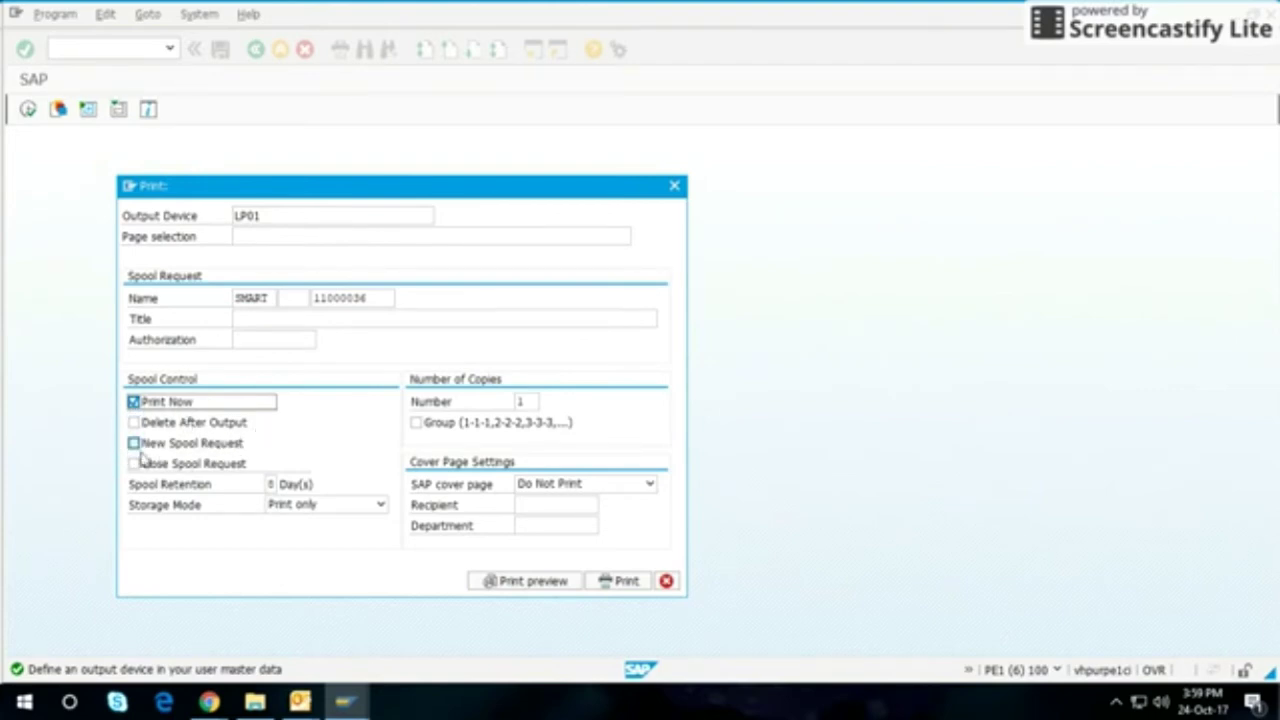
pyautogui.click(134, 443)
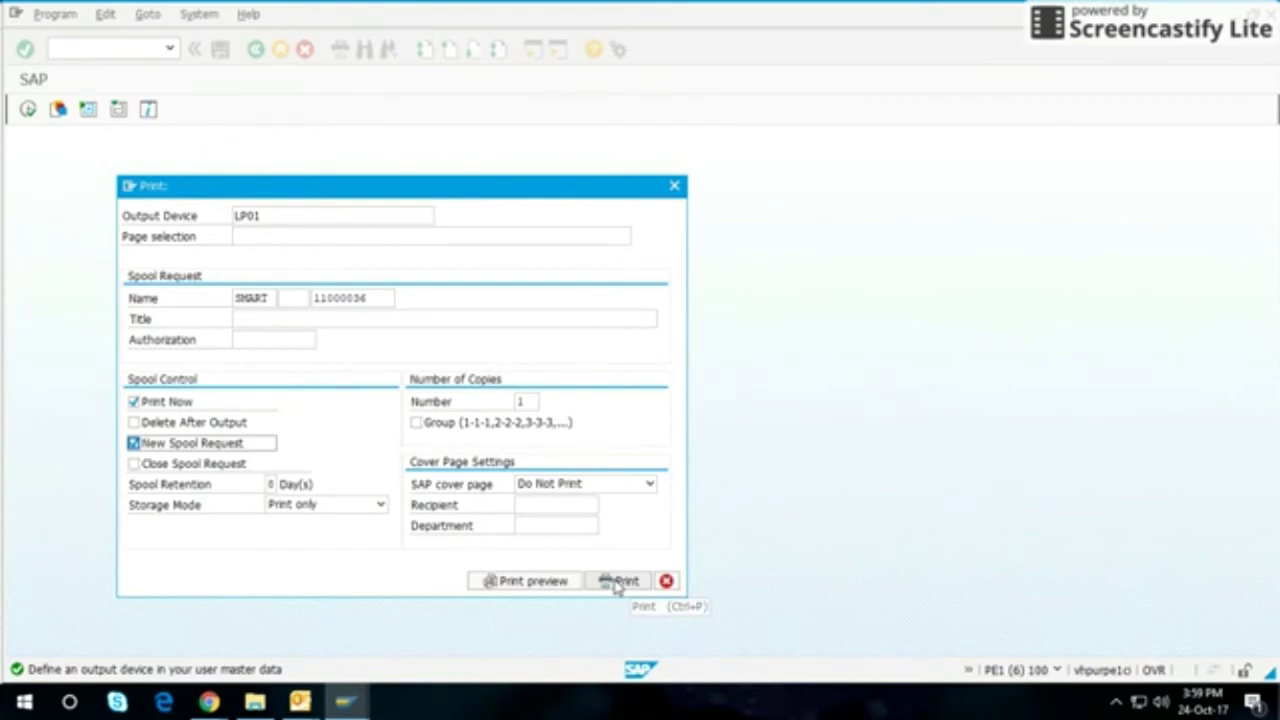
# Preview the delivery note, send it to spool, dismiss the sessions error, and run pdf!
pyautogui.click(537, 591)
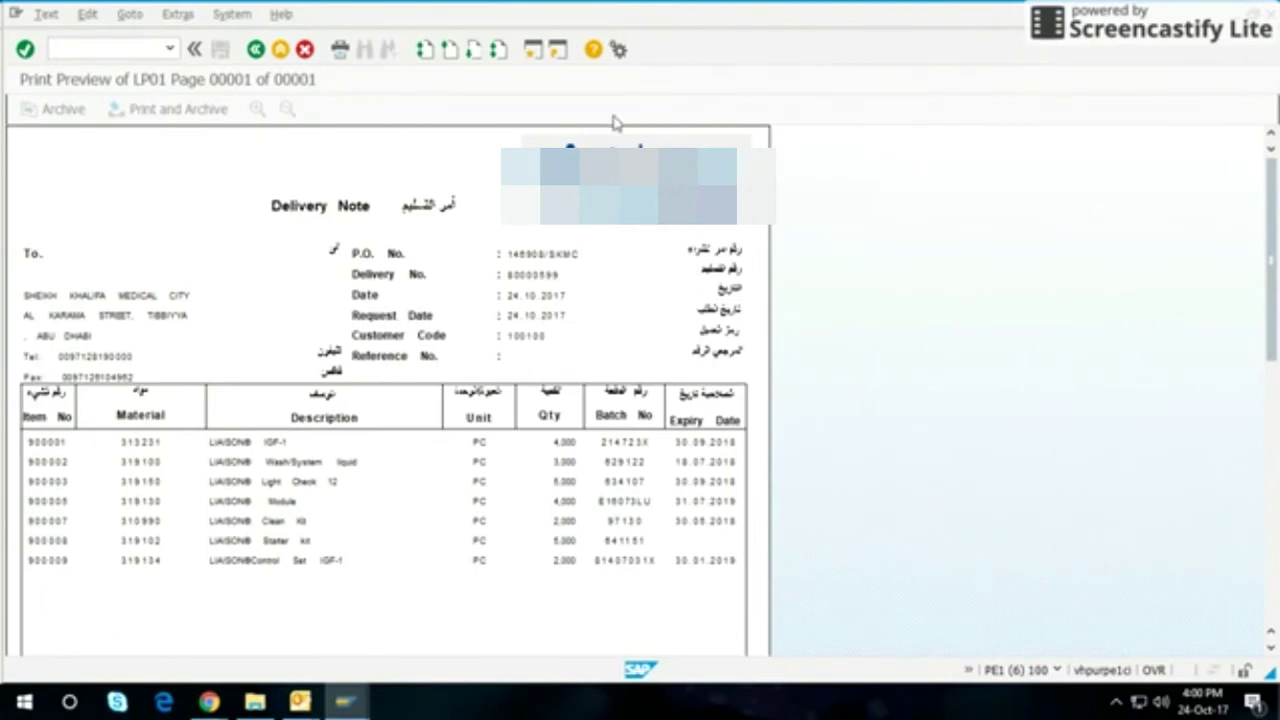
pyautogui.click(339, 50)
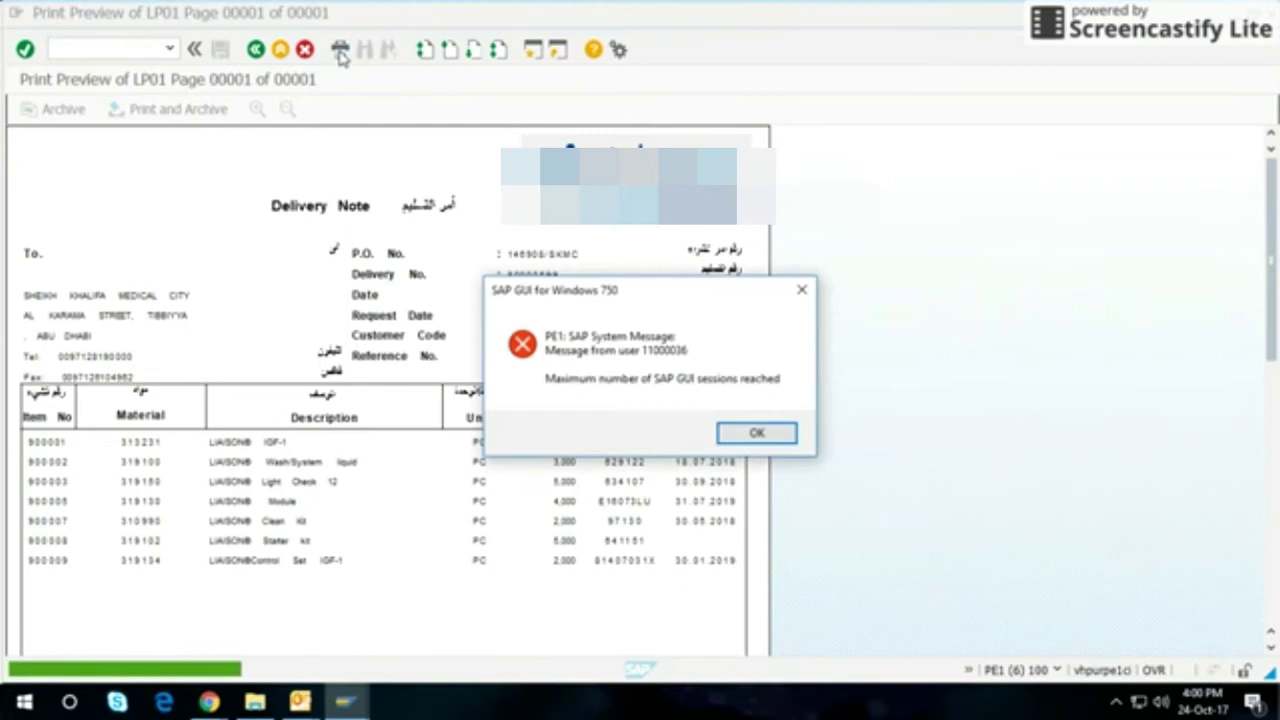
pyautogui.click(801, 291)
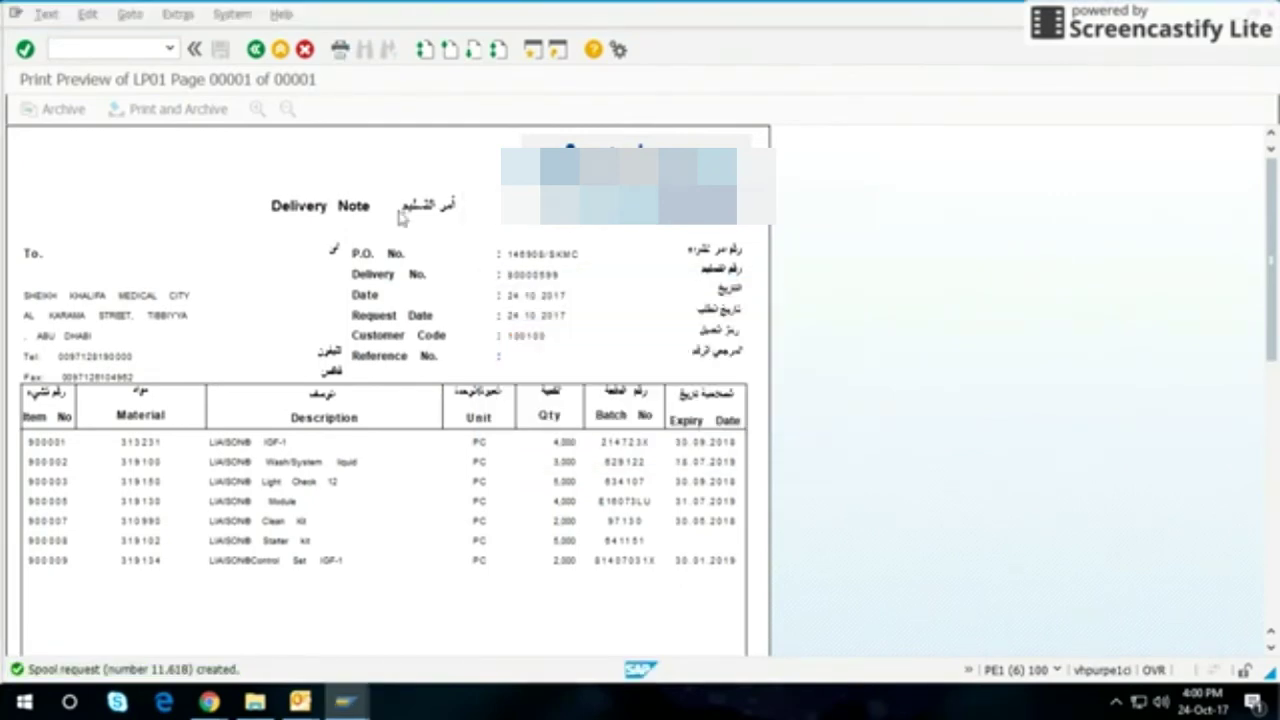
pyautogui.click(170, 49)
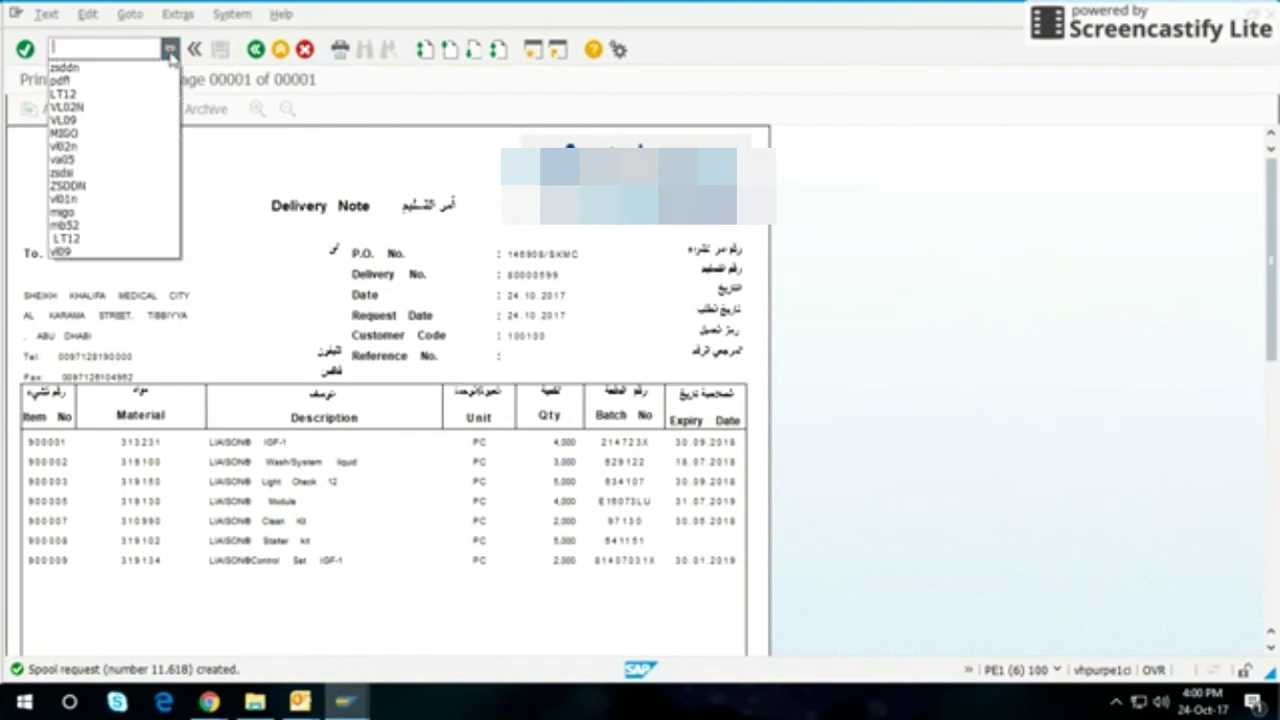
pyautogui.click(98, 80)
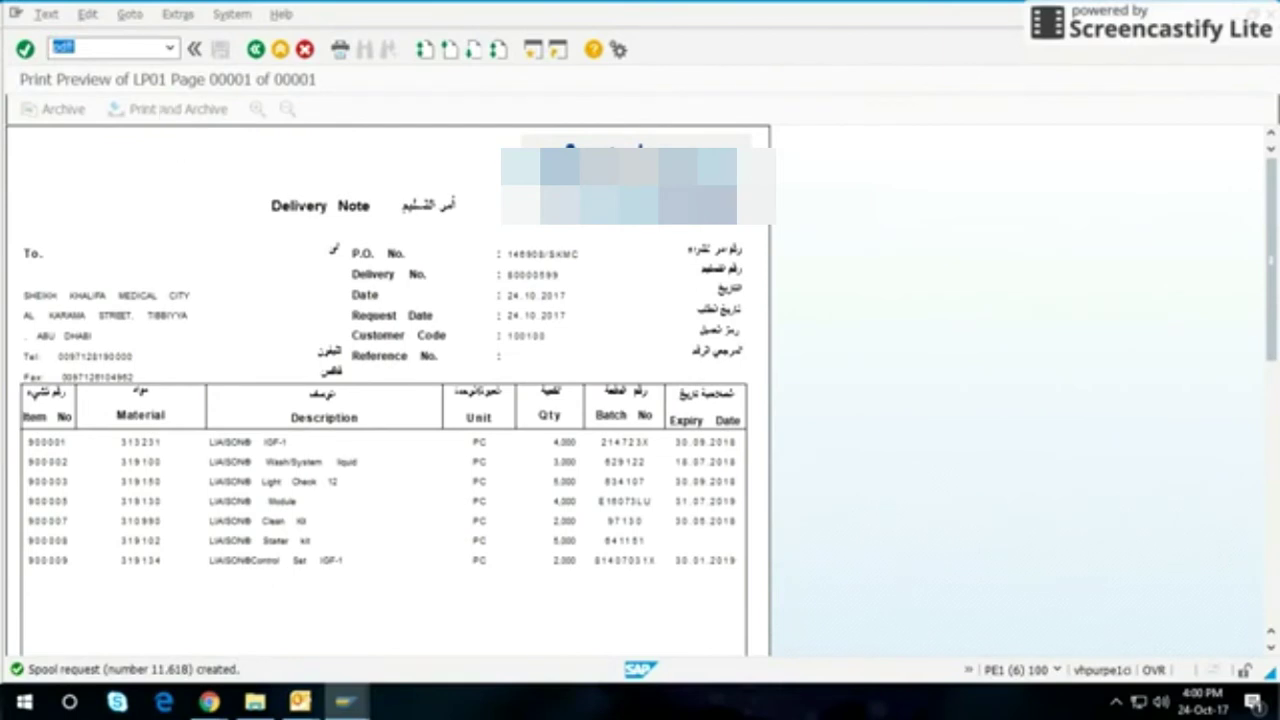
pyautogui.press('super+d')
# Create a new Word document on the desktop and open it
pyautogui.rightClick(650, 317)
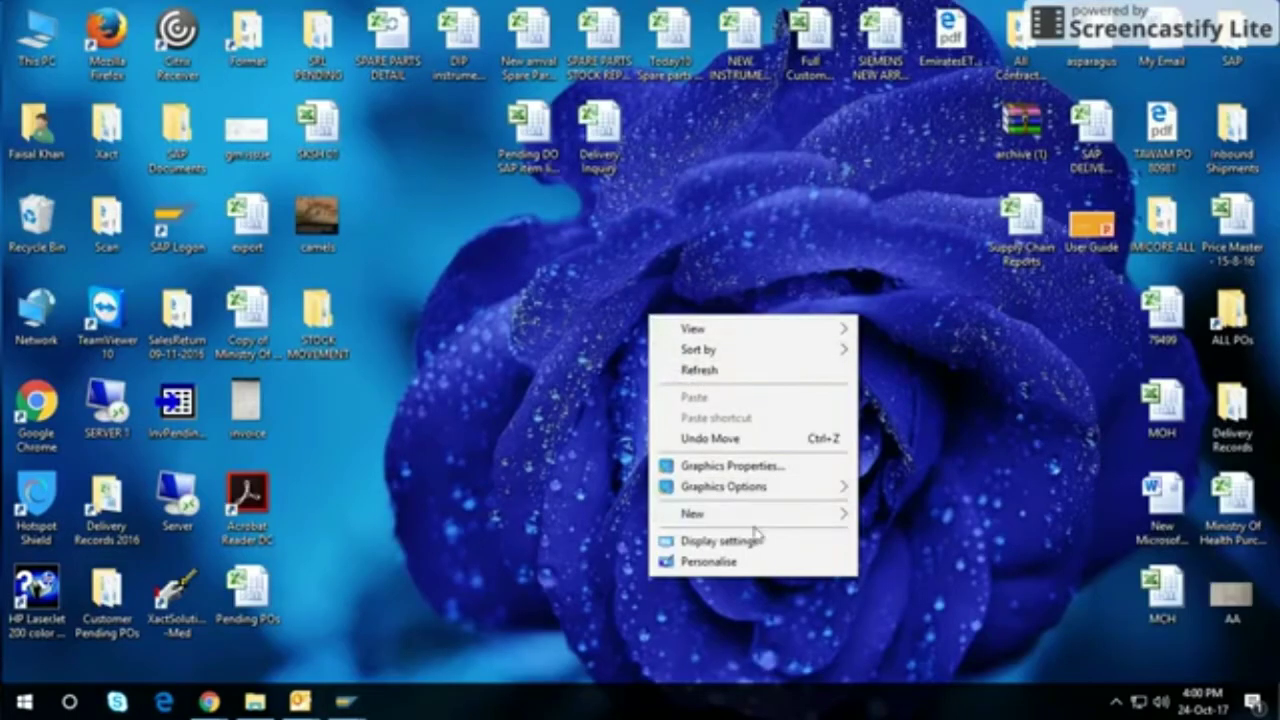
pyautogui.moveTo(828, 516)
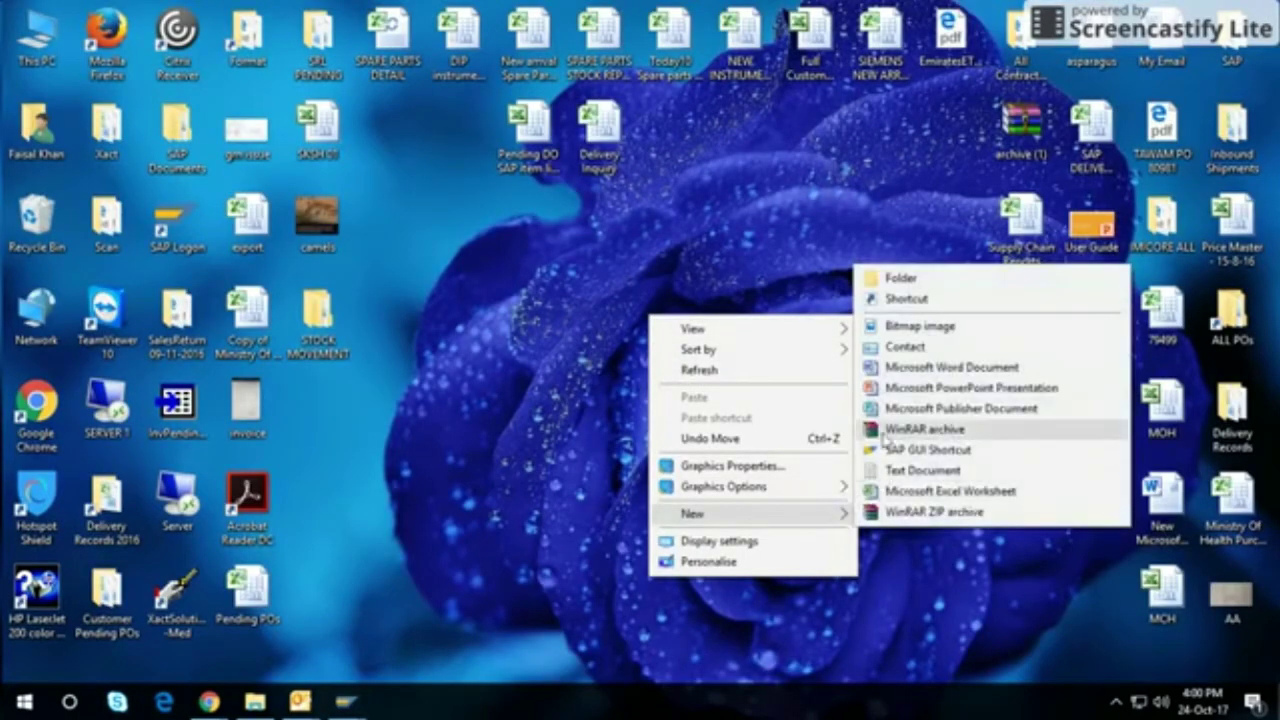
pyautogui.click(890, 367)
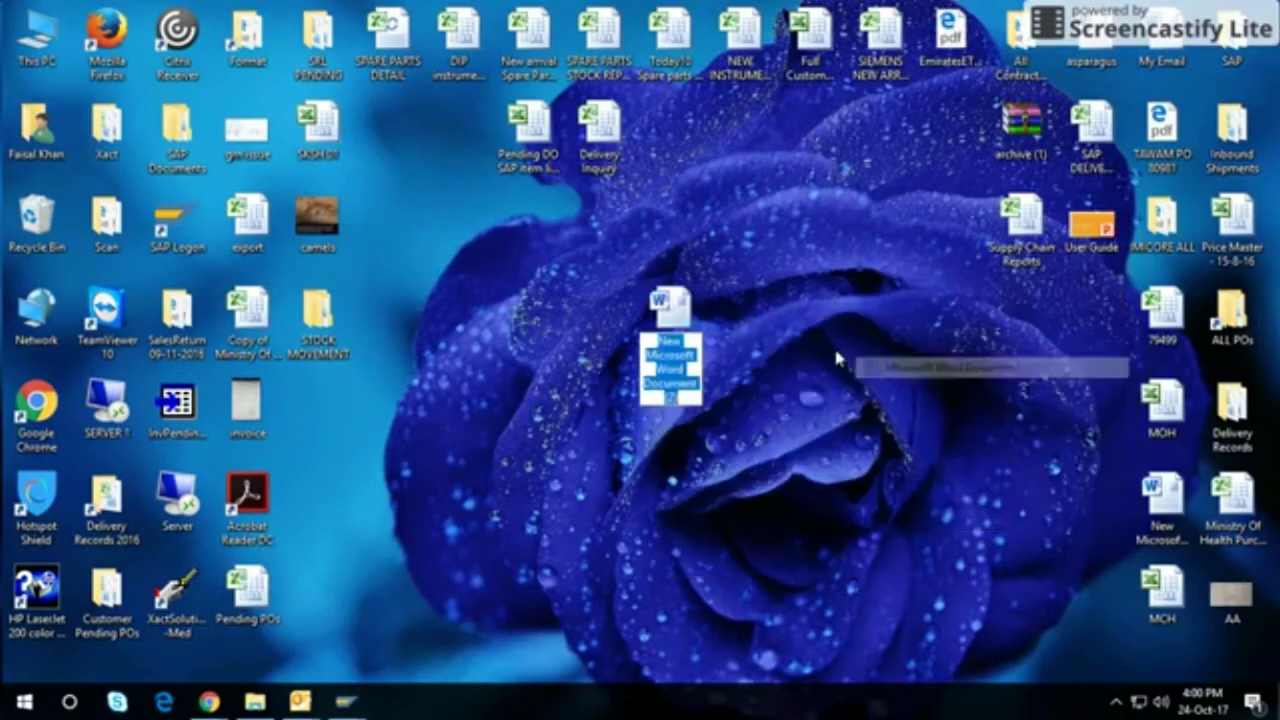
pyautogui.doubleClick(668, 308)
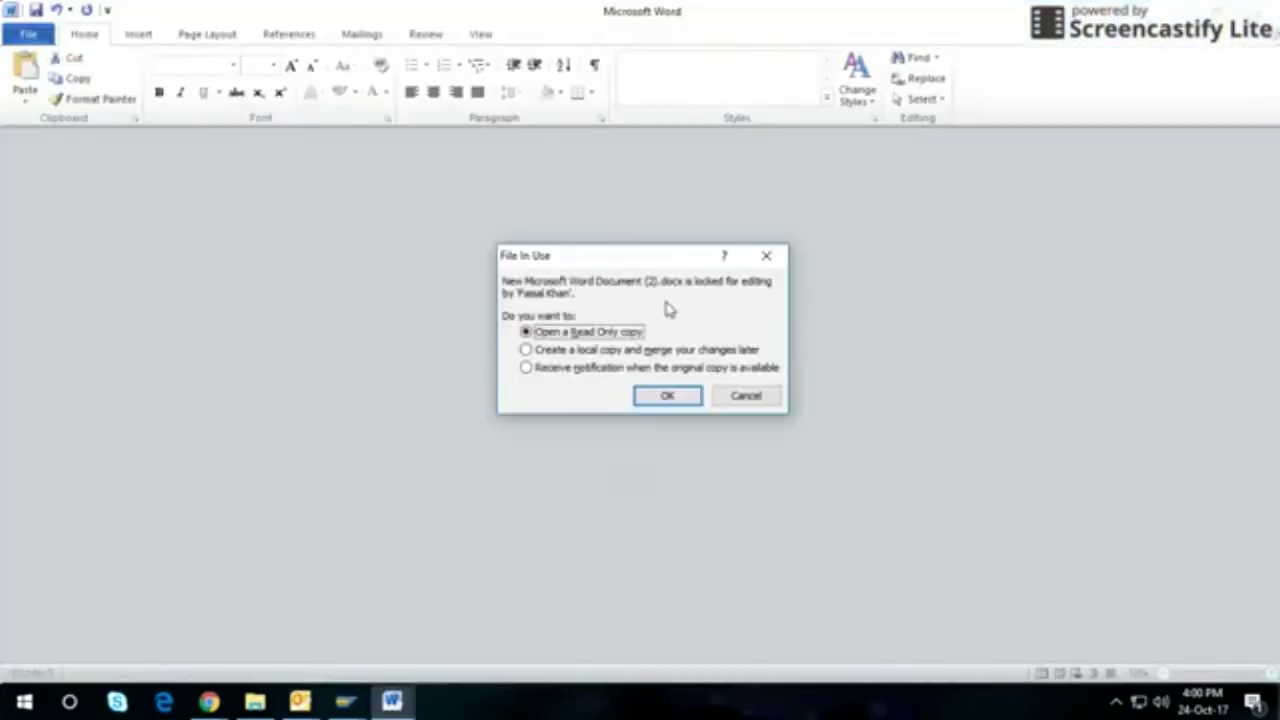
# Open the document read-only and save it as 'New Microsoft Word Docum'
pyautogui.click(665, 397)
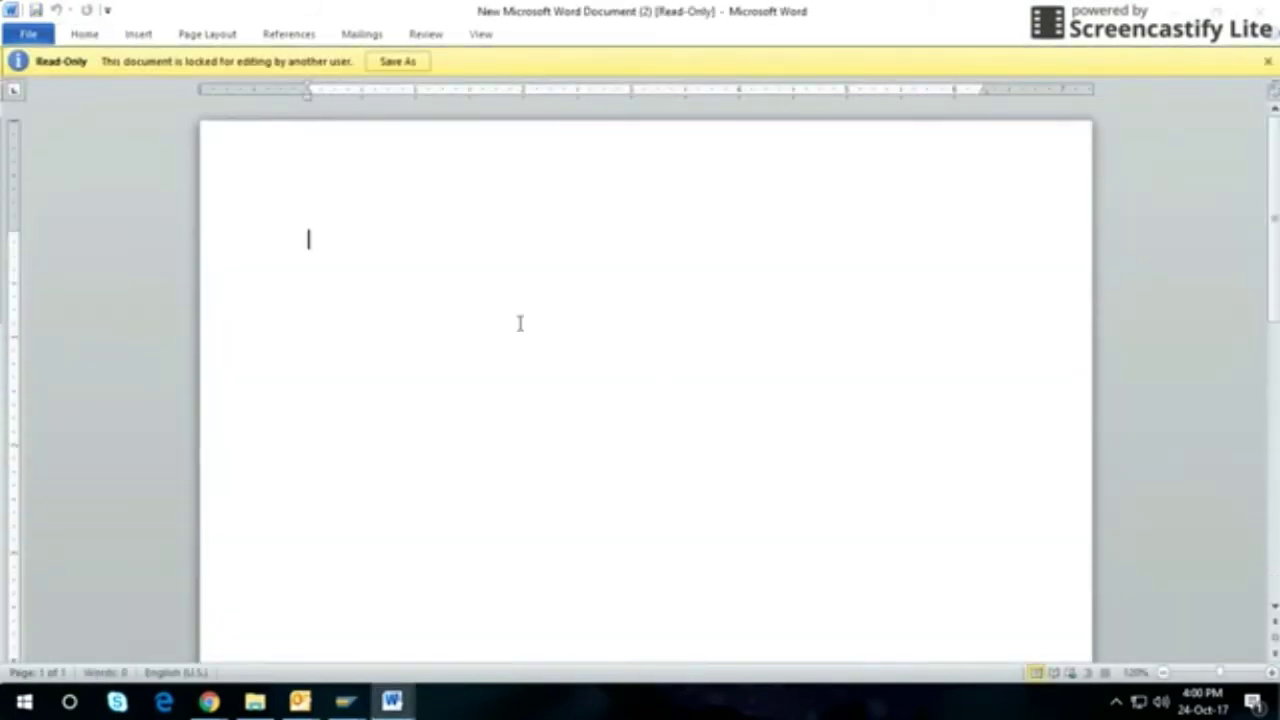
pyautogui.click(387, 63)
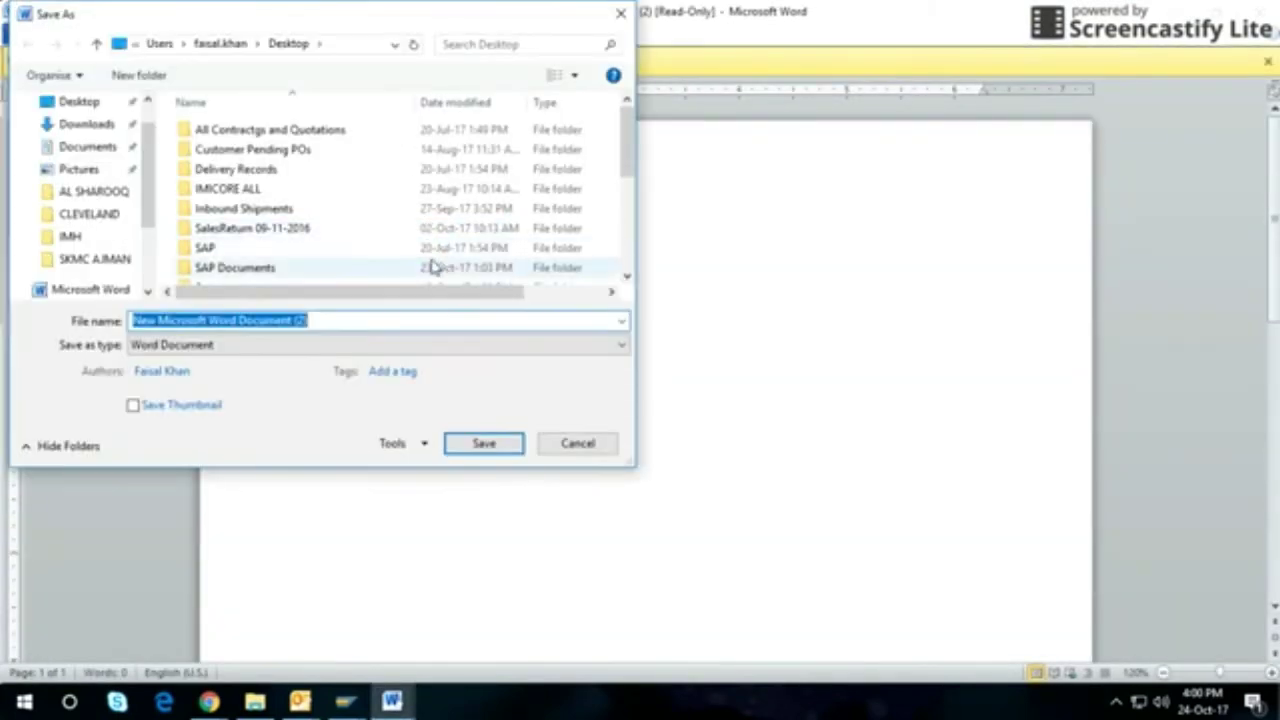
pyautogui.click(512, 445)
pyautogui.press('Return')
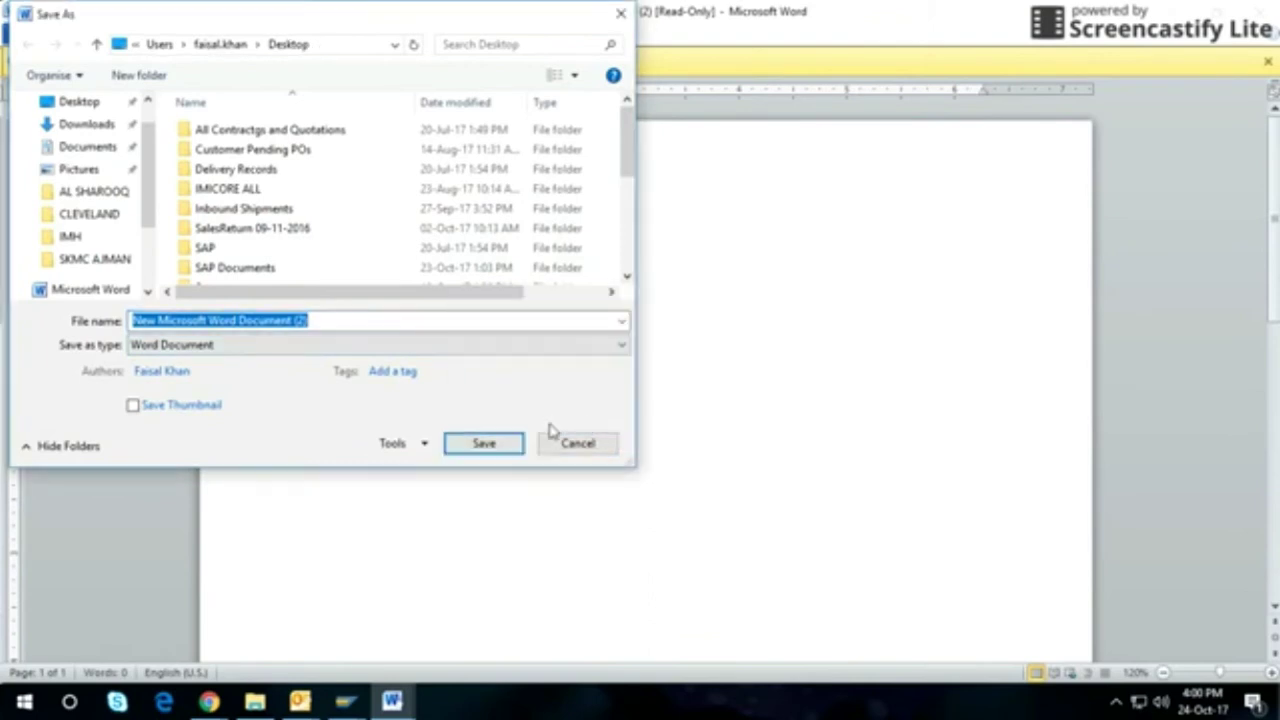
pyautogui.click(579, 444)
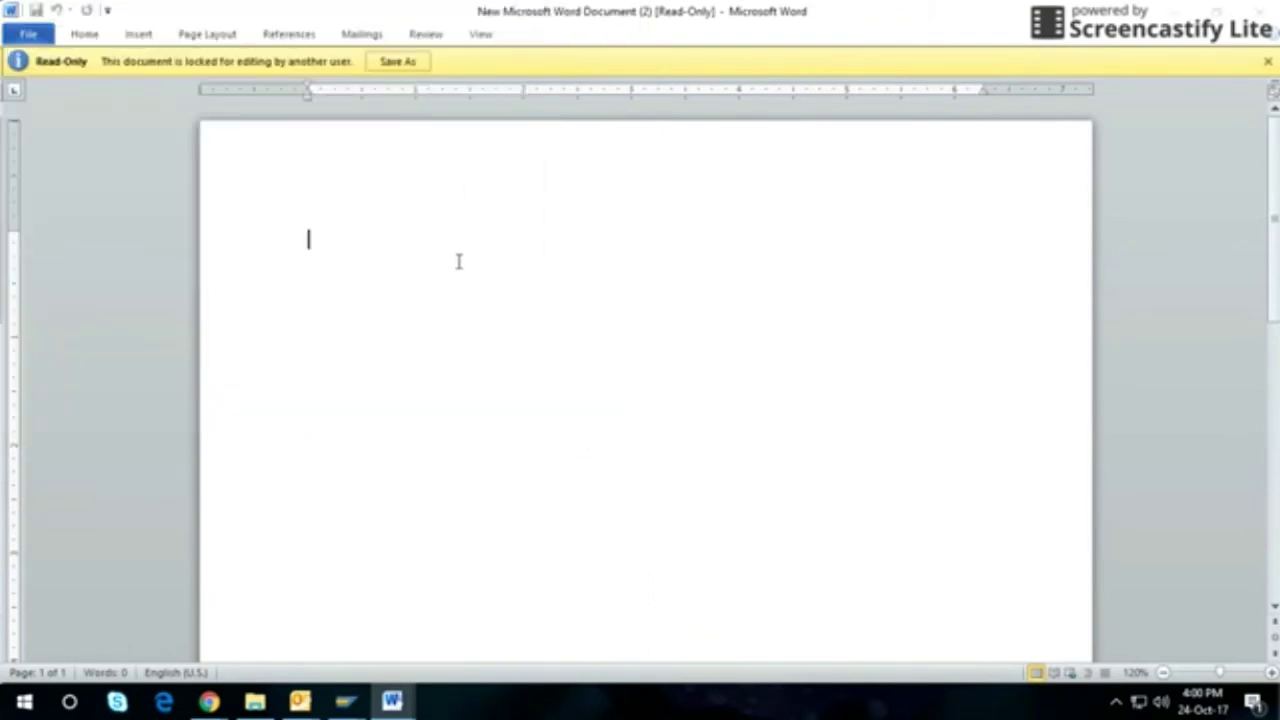
pyautogui.click(400, 60)
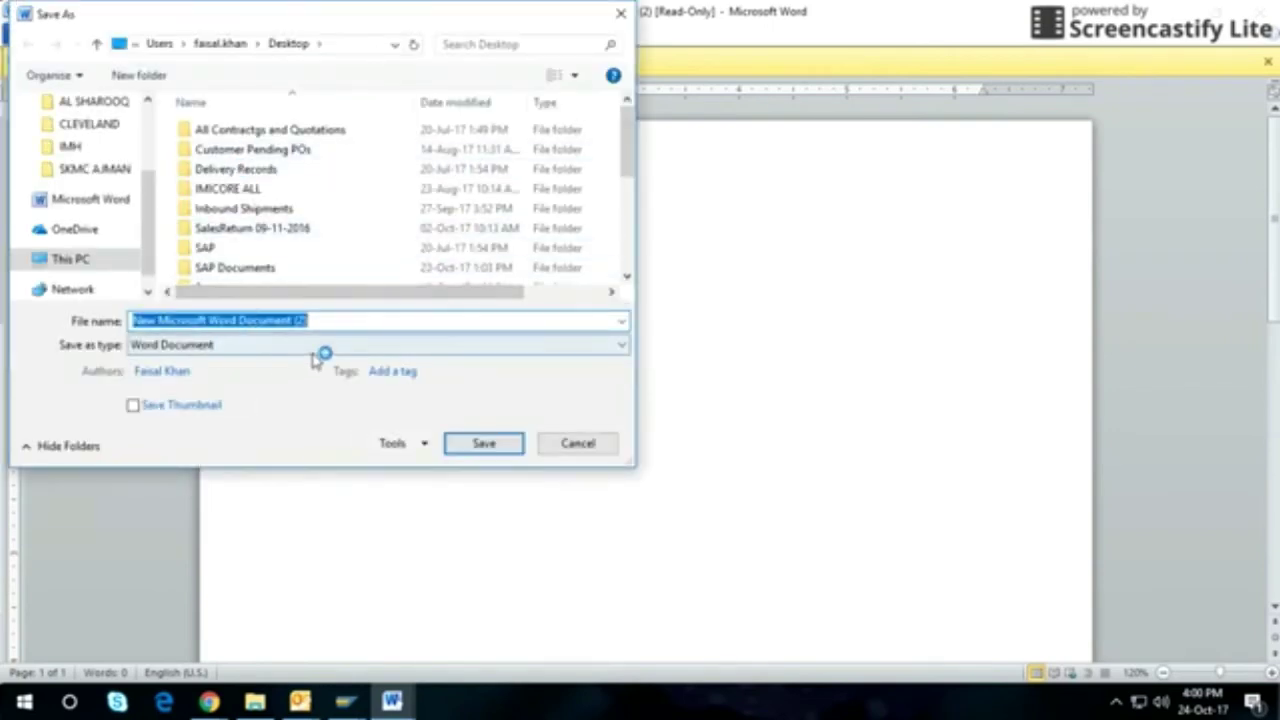
pyautogui.doubleClick(300, 321)
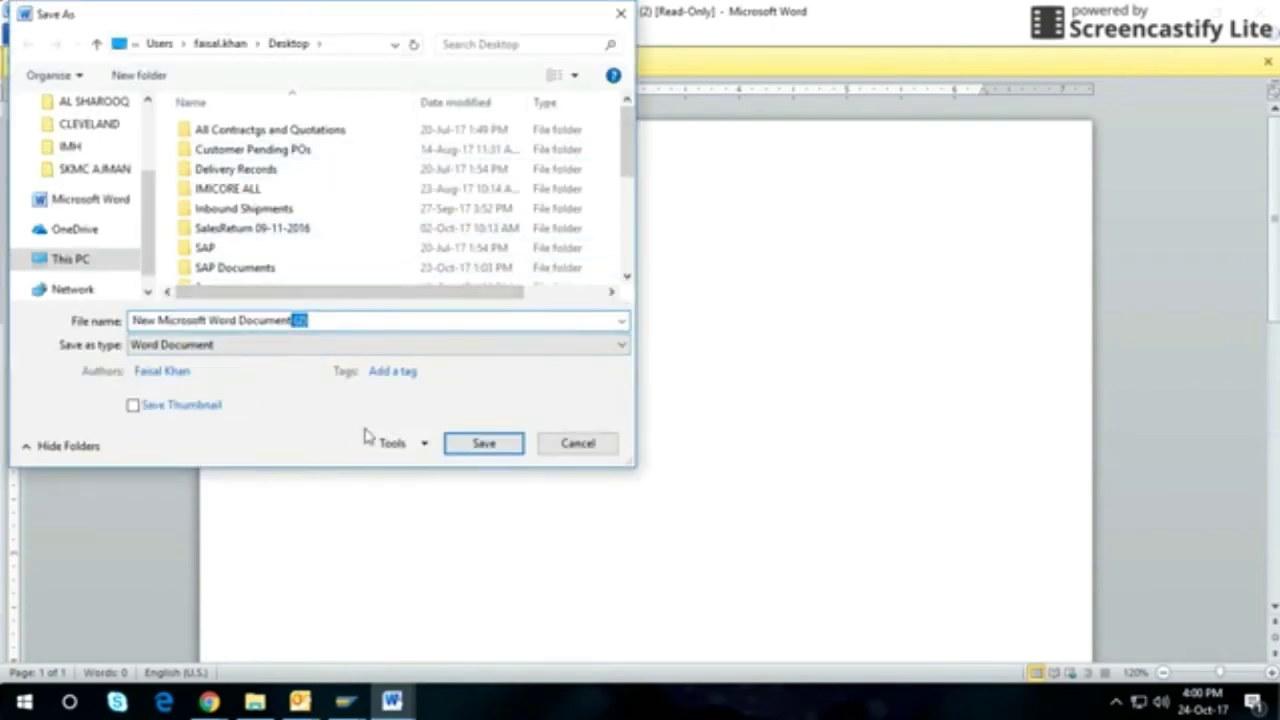
pyautogui.press('BackSpace')
pyautogui.press('BackSpace')
pyautogui.press('BackSpace')
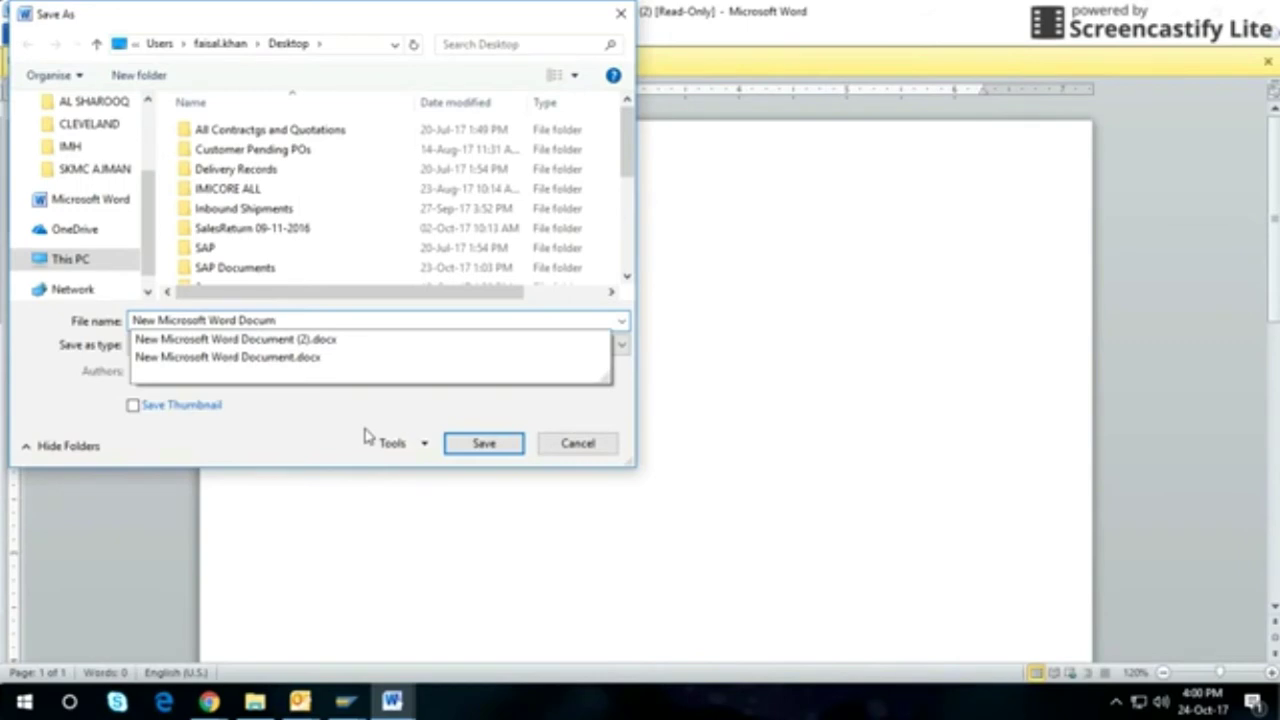
pyautogui.click(506, 447)
# Type pdf! in the document and enlarge it to font size 60
pyautogui.write('pdf!')
pyautogui.hotkey('ctrl', 'a')
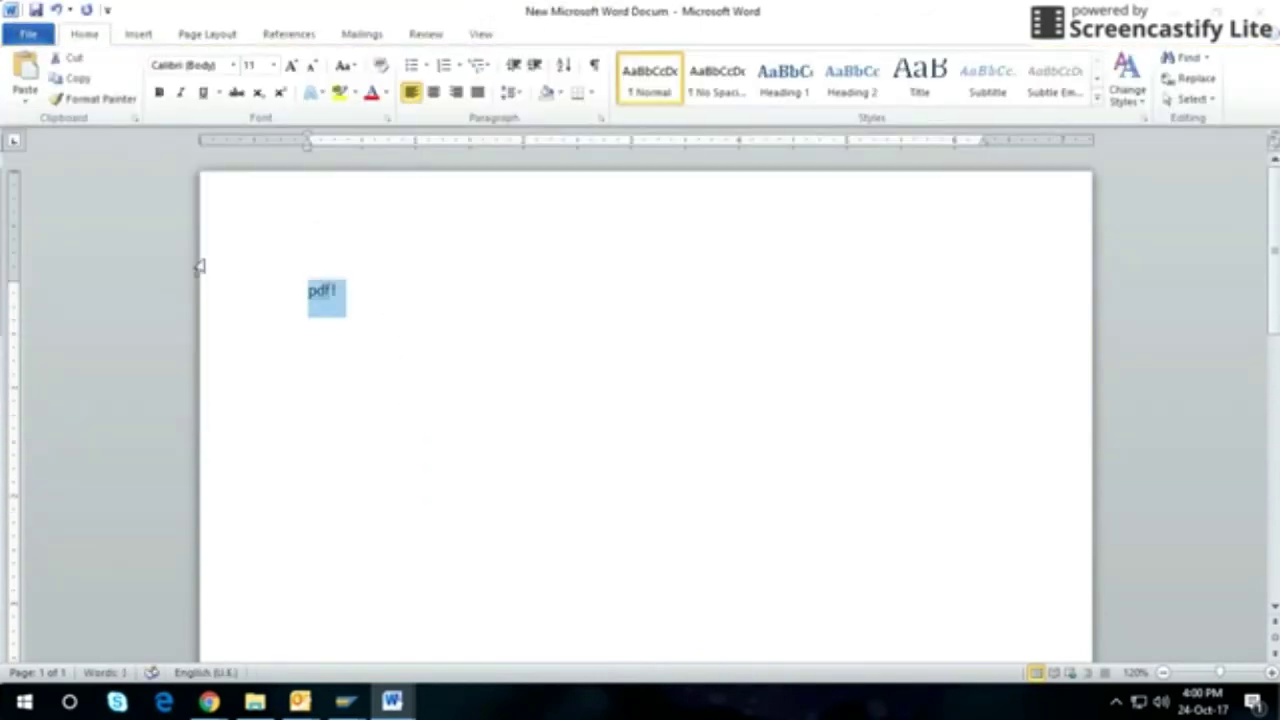
pyautogui.write(']]')
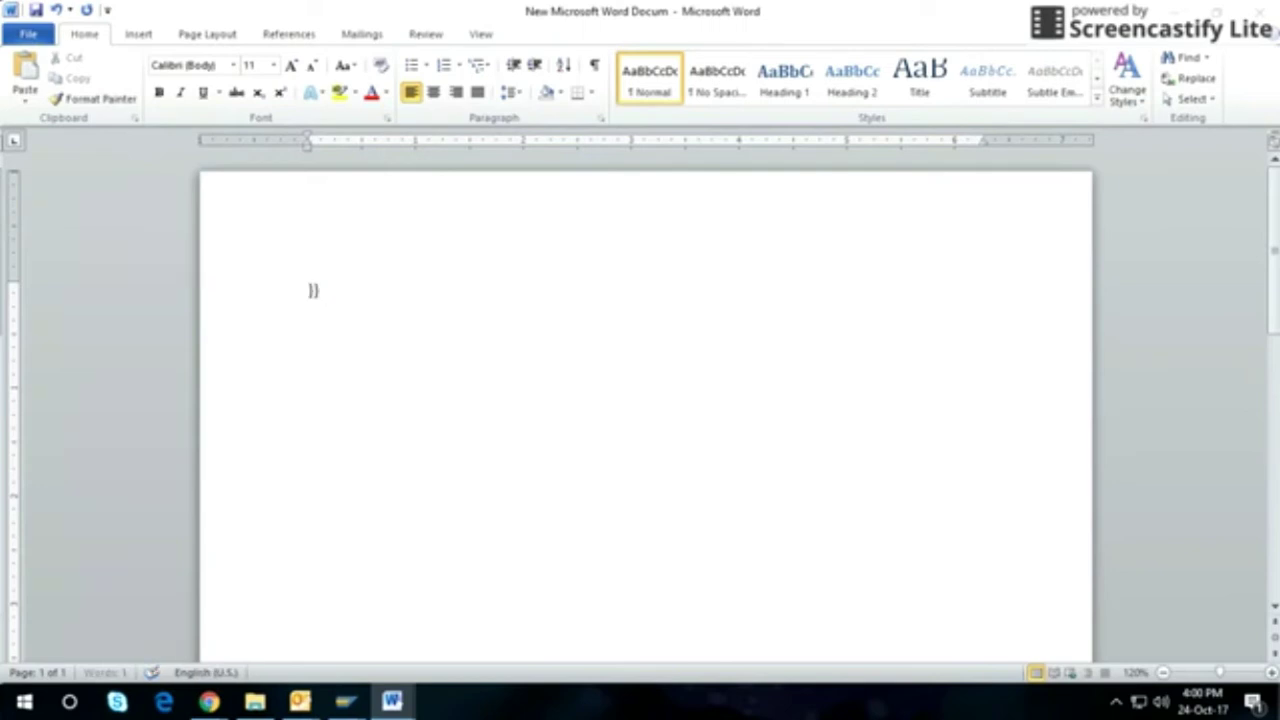
pyautogui.write('pdf!')
pyautogui.hotkey('ctrl', 'a')
pyautogui.hotkey('ctrl', ']')
pyautogui.hotkey('ctrl', ']')
pyautogui.hotkey('ctrl', ']')
pyautogui.hotkey('ctrl', ']')
pyautogui.hotkey('ctrl', ']')
pyautogui.hotkey('ctrl', ']')
pyautogui.hotkey('ctrl', ']')
pyautogui.hotkey('ctrl', ']')
pyautogui.hotkey('ctrl', ']')
pyautogui.hotkey('ctrl', ']')
pyautogui.hotkey('ctrl', ']')
pyautogui.hotkey('ctrl', ']')
pyautogui.hotkey('ctrl', ']')
pyautogui.hotkey('ctrl', ']')
pyautogui.hotkey('ctrl', ']')
pyautogui.hotkey('ctrl', ']')
pyautogui.hotkey('ctrl', ']')
pyautogui.hotkey('ctrl', ']')
pyautogui.hotkey('ctrl', ']')
pyautogui.hotkey('ctrl', ']')
pyautogui.hotkey('ctrl', ']')
pyautogui.hotkey('ctrl', ']')
pyautogui.hotkey('ctrl', ']')
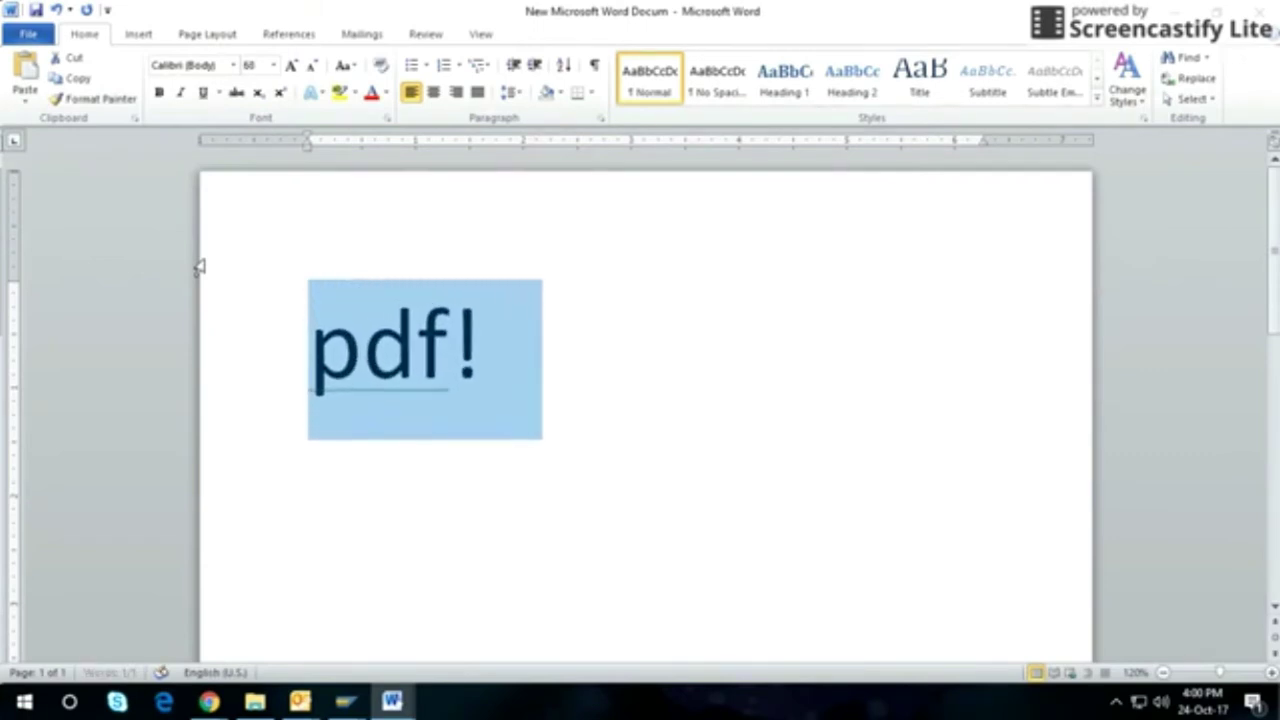
pyautogui.hotkey('ctrl', ']')
pyautogui.hotkey('ctrl', ']')
pyautogui.hotkey('ctrl', ']')
pyautogui.hotkey('ctrl', ']')
pyautogui.hotkey('ctrl', ']')
# Copy pdf! from Word and run it in the SAP print preview's command field
pyautogui.click(460, 360)
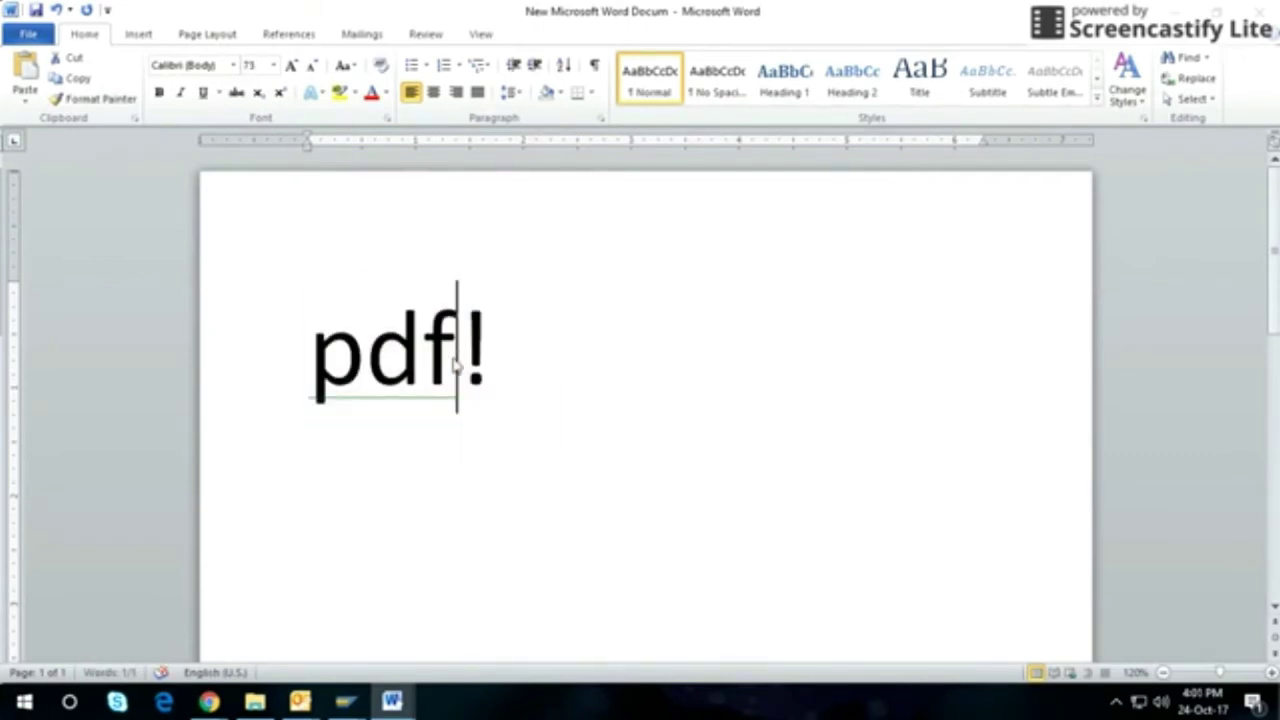
pyautogui.moveTo(534, 400); pyautogui.dragTo(266, 376)
pyautogui.hotkey('ctrl', 'c')
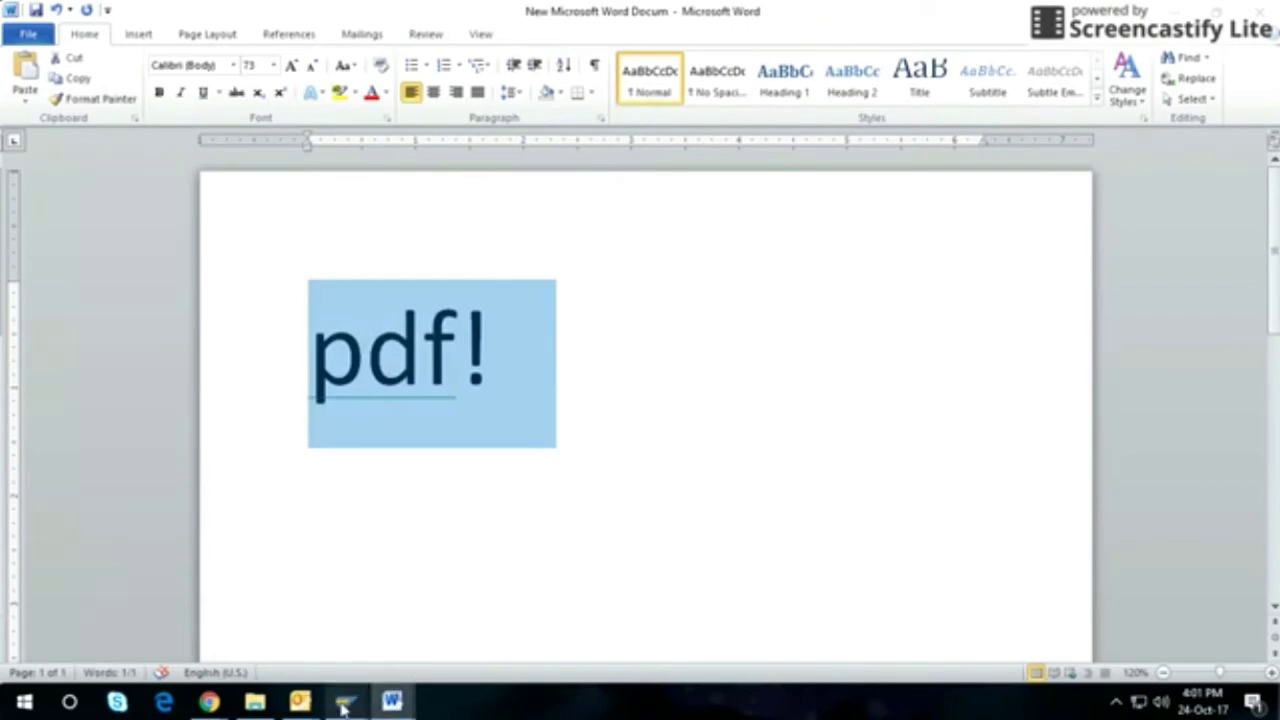
pyautogui.click(345, 702)
pyautogui.click(1150, 615)
pyautogui.doubleClick(64, 47)
pyautogui.hotkey('ctrl', 'v')
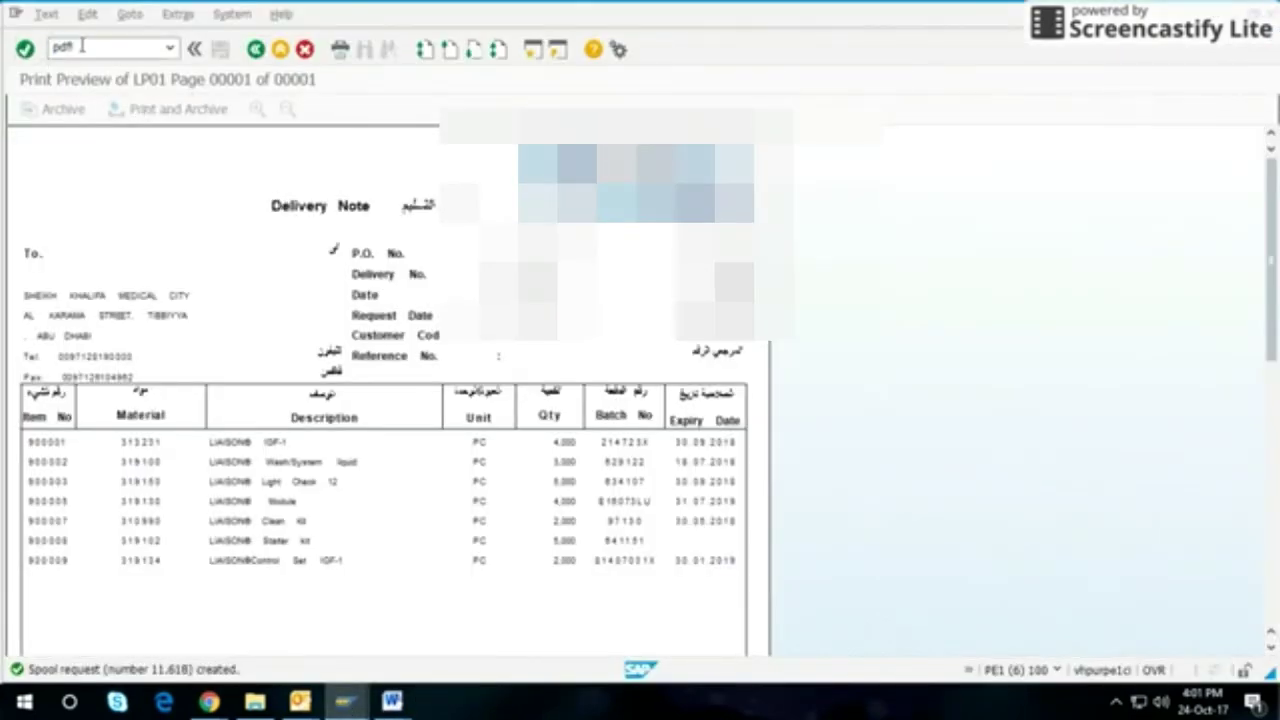
pyautogui.click(24, 49)
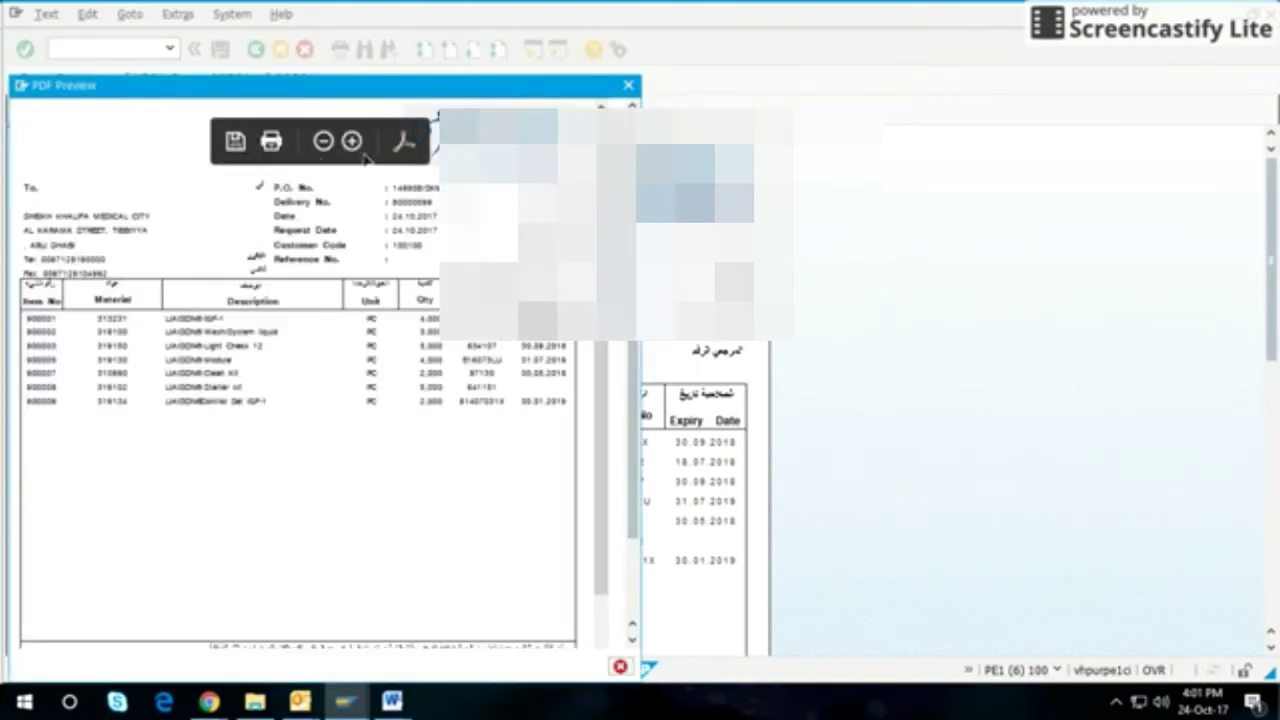
# Zoom the PDF Preview in and out, then bring up its print options
pyautogui.click(351, 143)
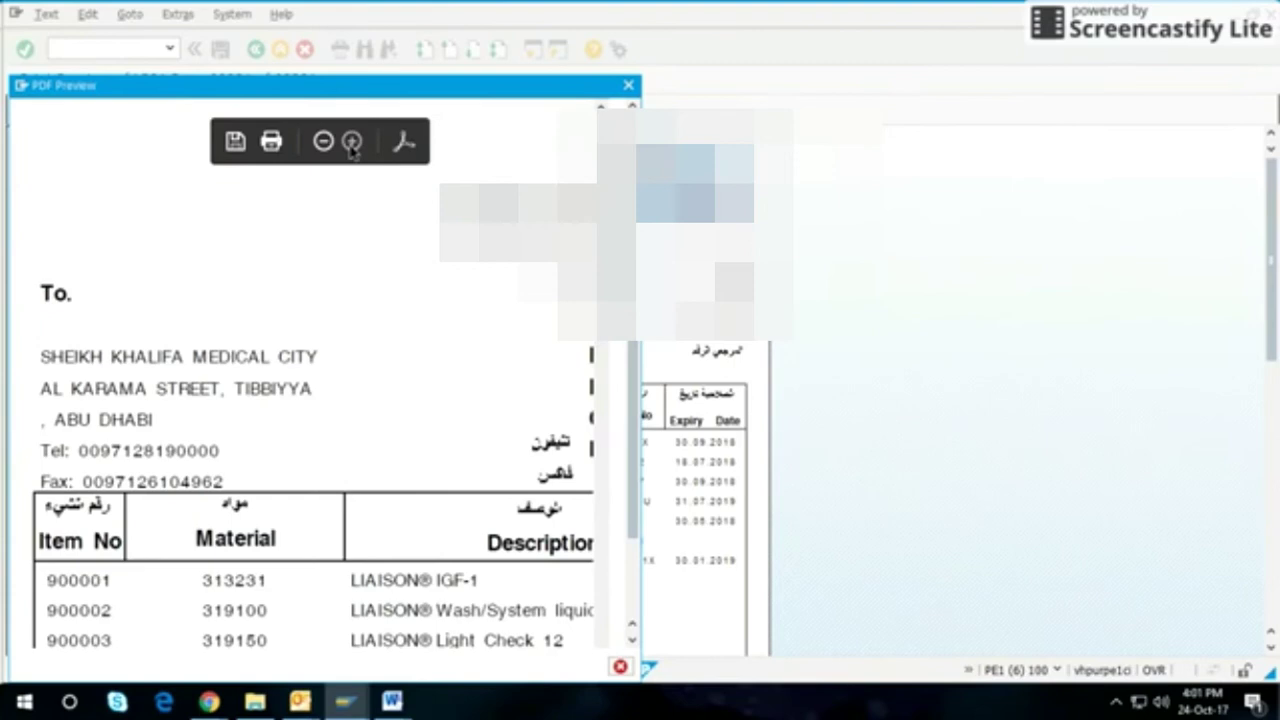
pyautogui.click(325, 143)
pyautogui.click(325, 143)
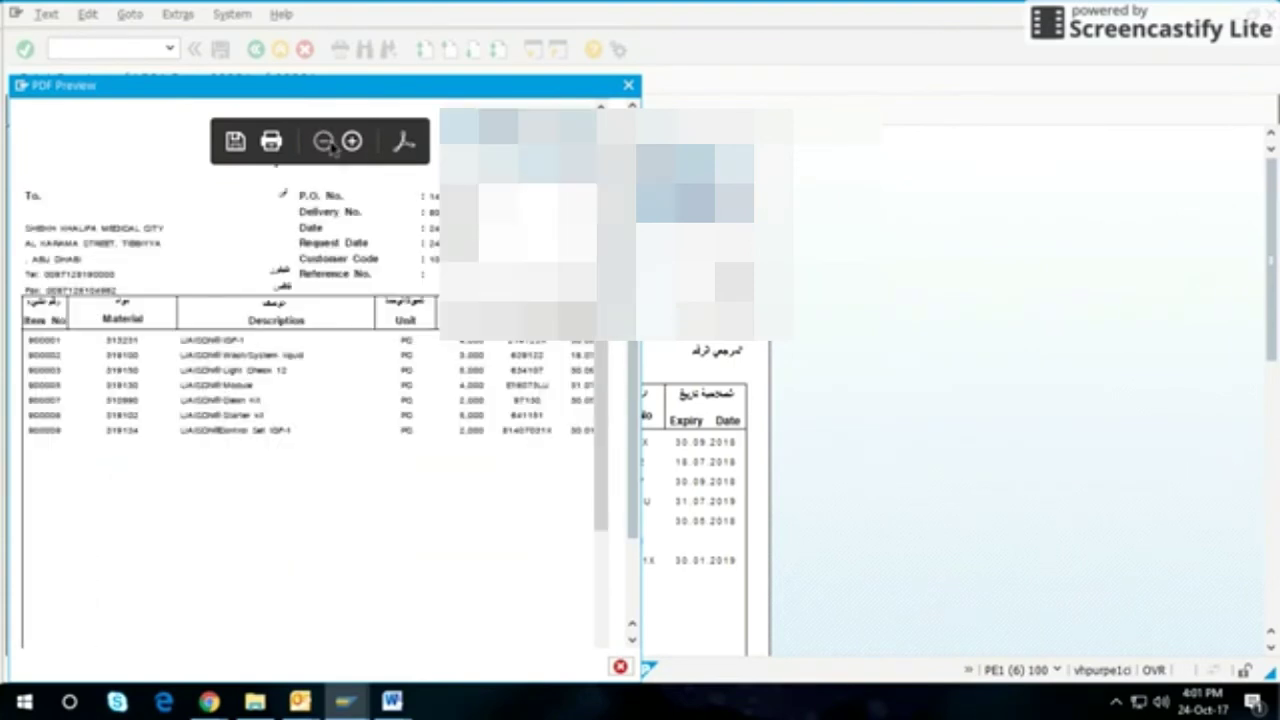
pyautogui.click(325, 143)
pyautogui.click(325, 143)
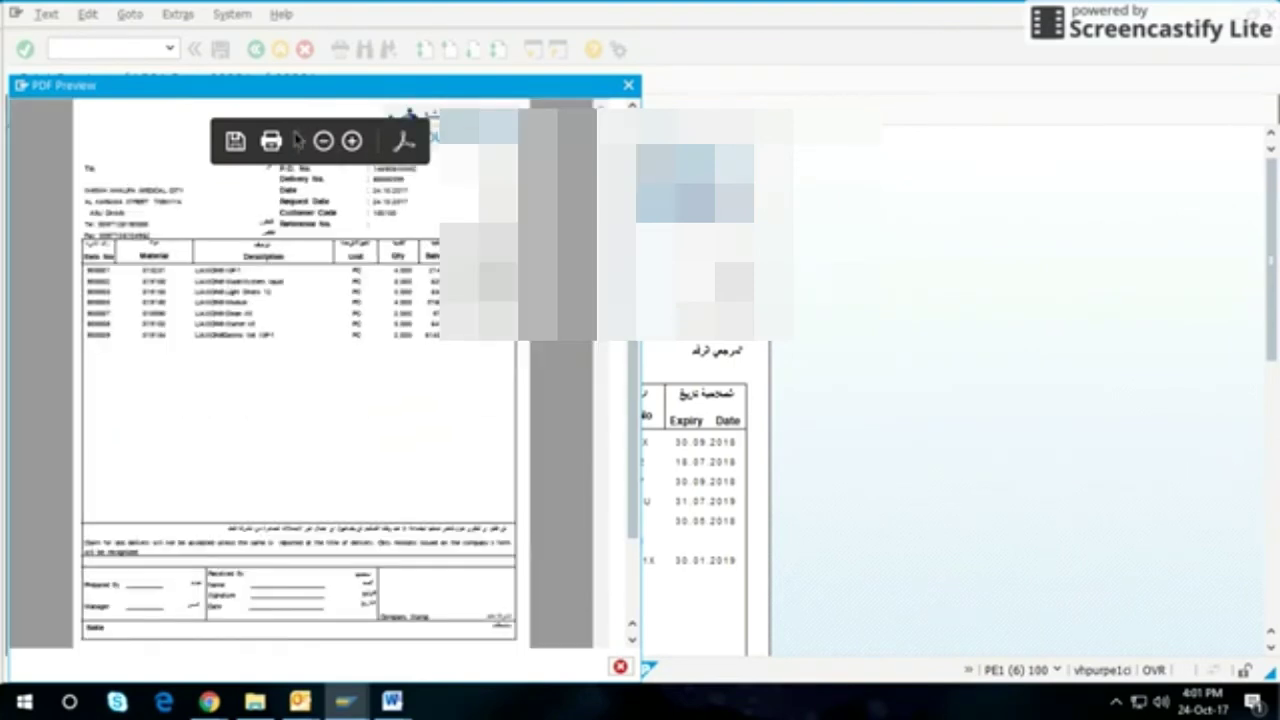
pyautogui.click(351, 141)
pyautogui.click(271, 143)
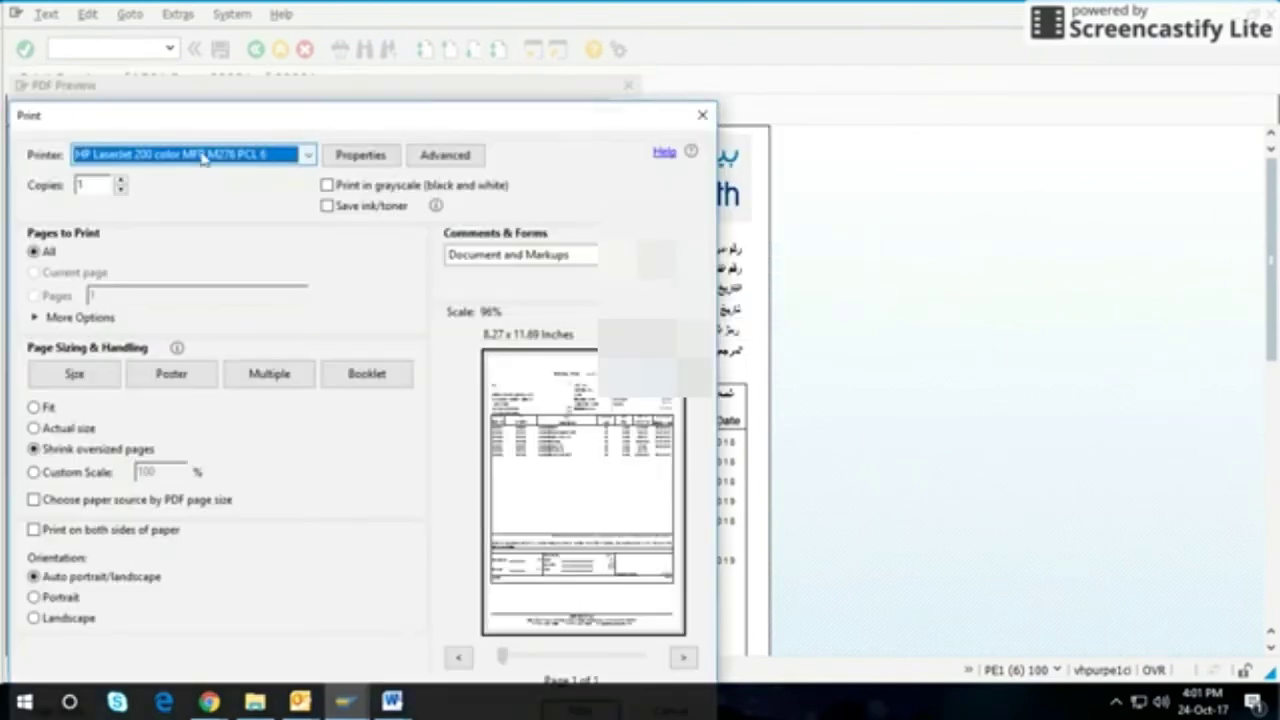
pyautogui.click(305, 156)
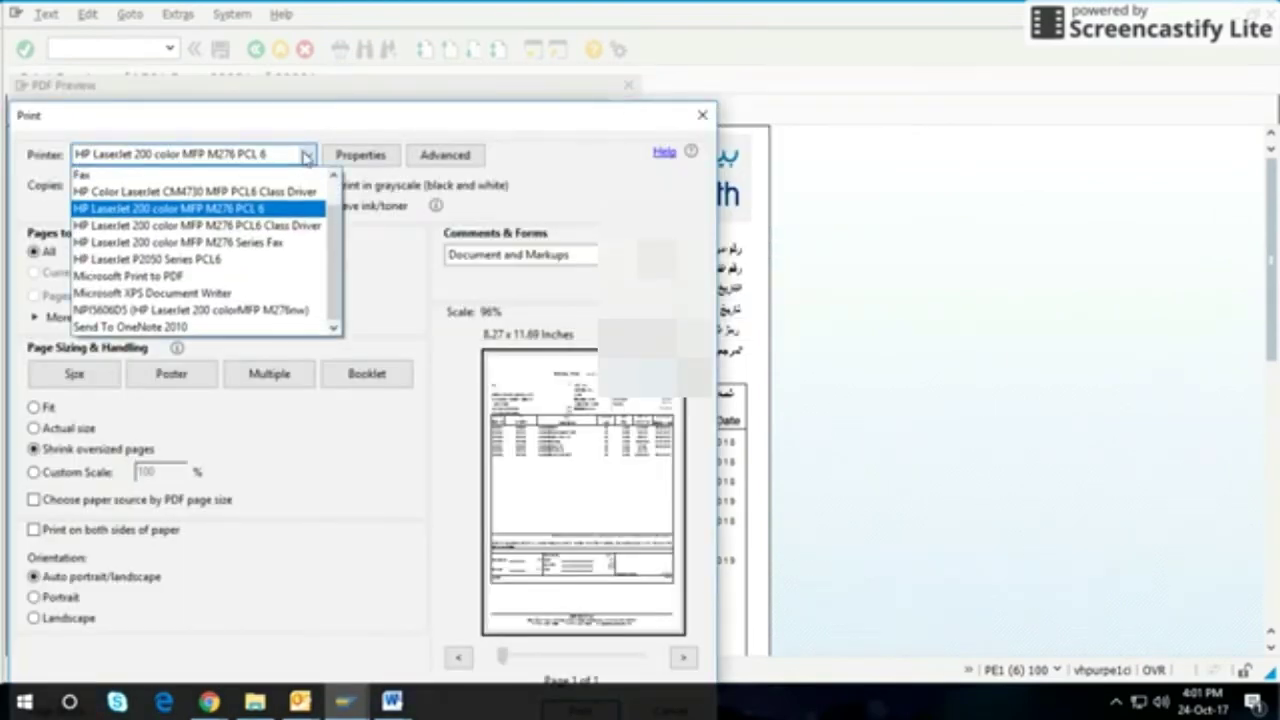
pyautogui.click(305, 157)
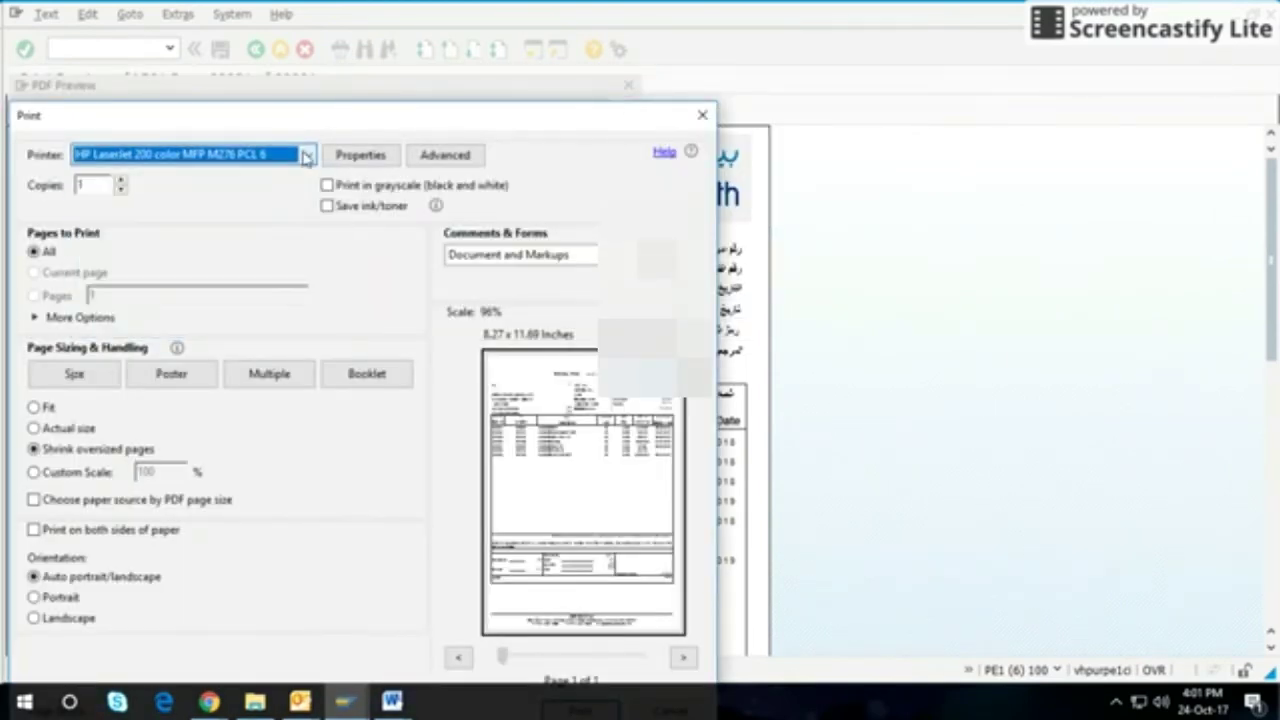
pyautogui.click(121, 181)
pyautogui.click(121, 181)
pyautogui.click(121, 181)
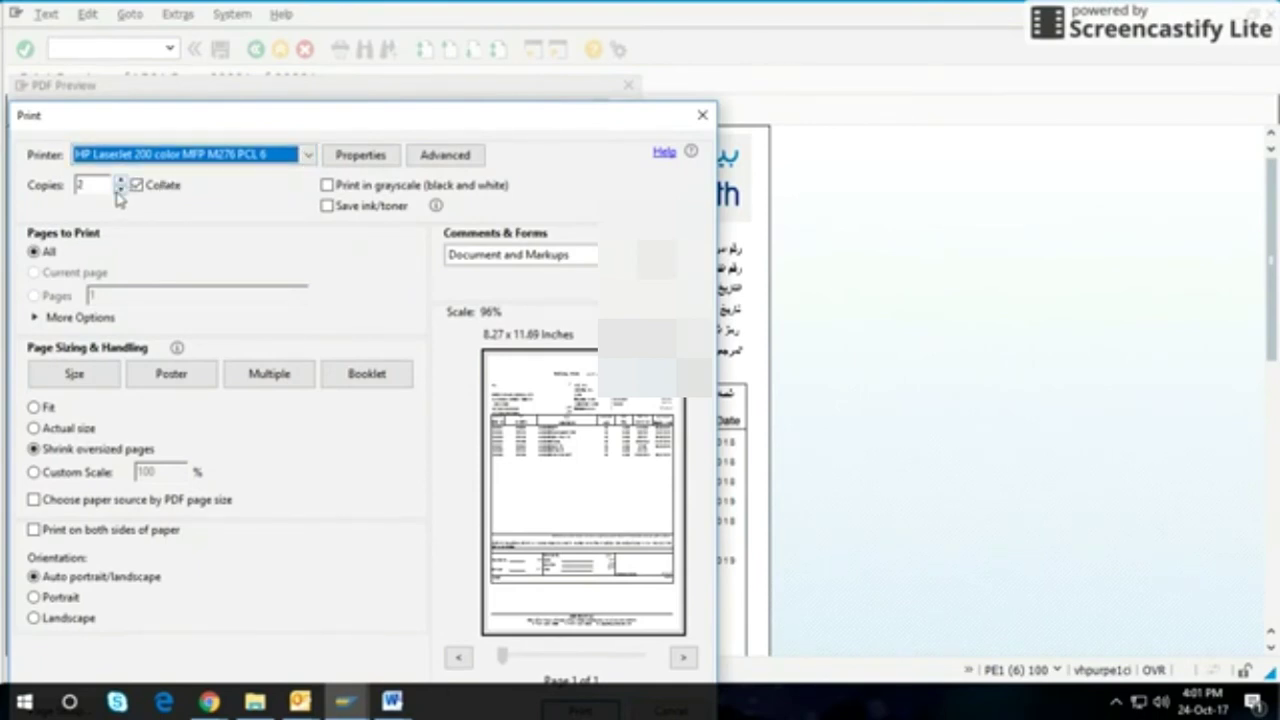
pyautogui.click(118, 191)
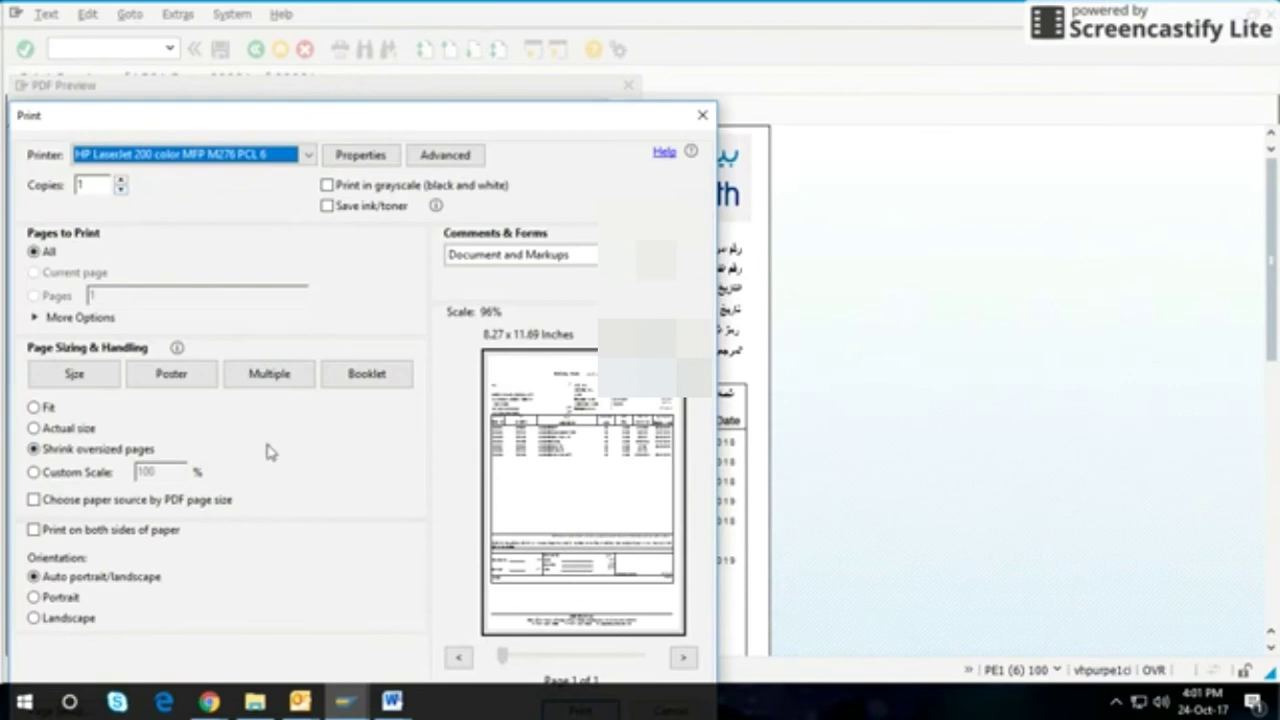
pyautogui.moveTo(400, 120); pyautogui.dragTo(400, 6)
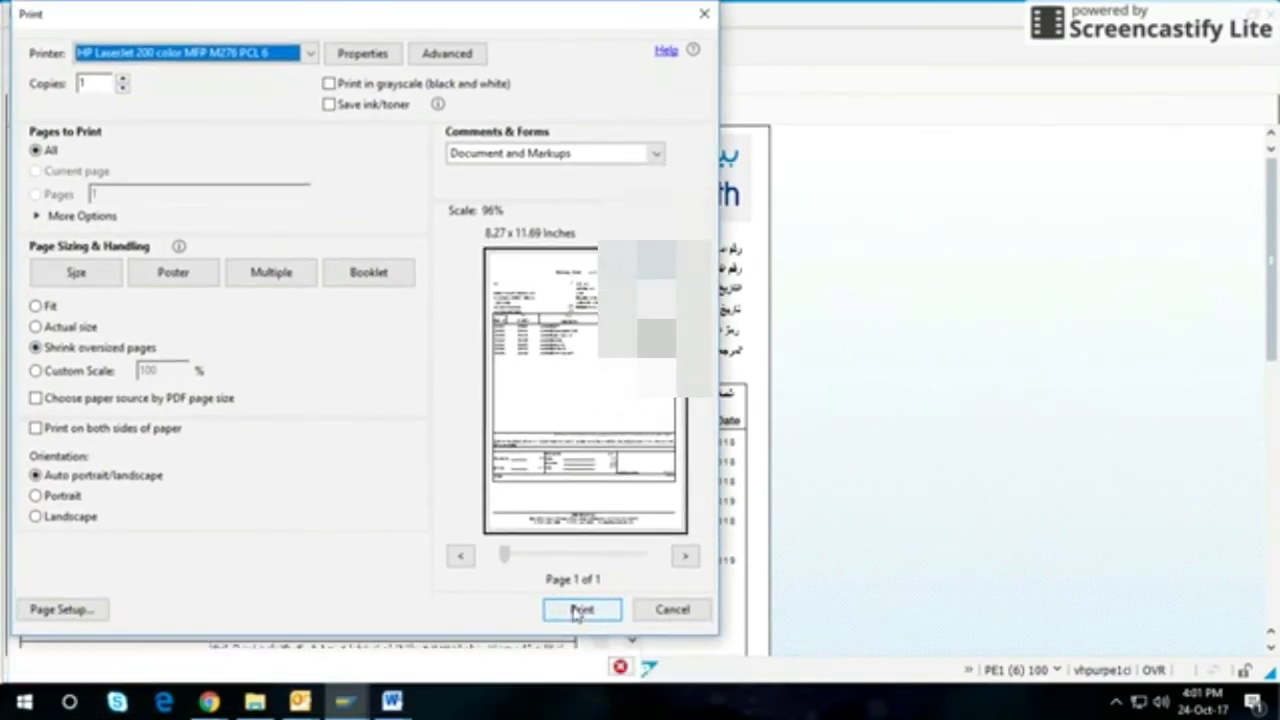
pyautogui.moveTo(446, 18); pyautogui.dragTo(467, 91)
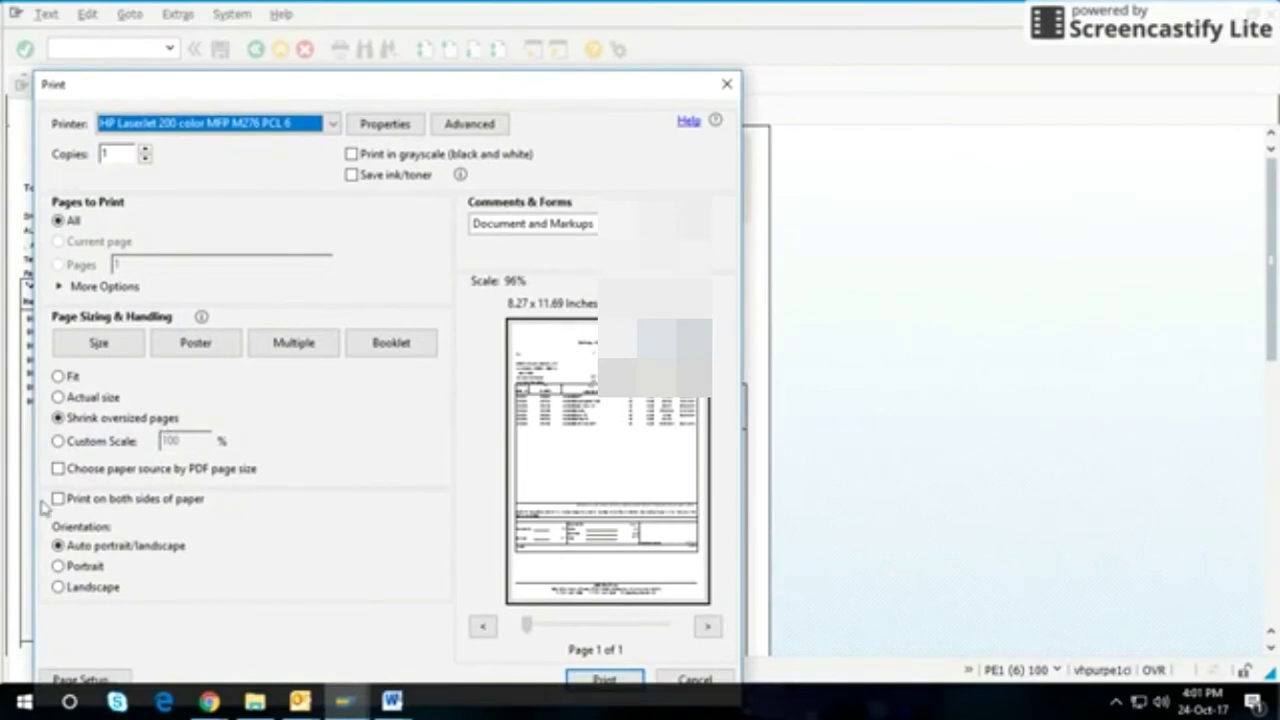
pyautogui.click(83, 588)
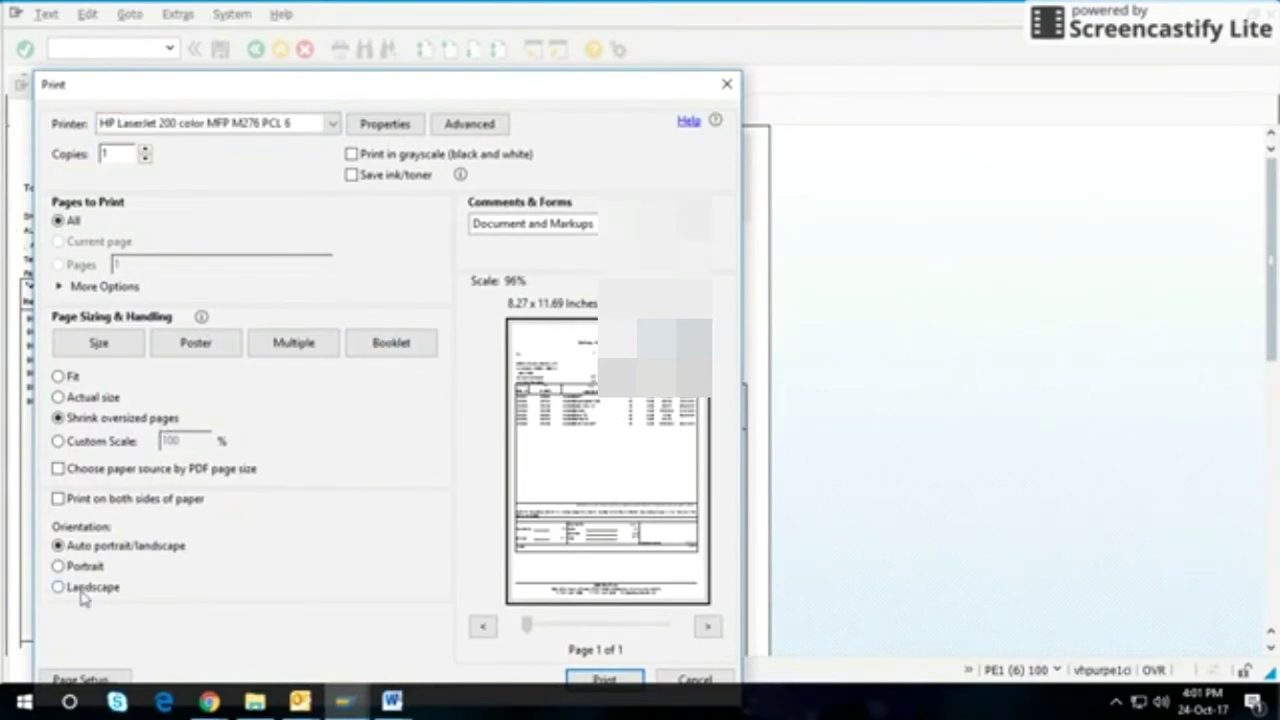
pyautogui.click(80, 566)
pyautogui.click(100, 546)
pyautogui.click(727, 85)
# Save the PDF to SAP Documents > AL AIN HOSPITAL, entering file name 800006
pyautogui.click(235, 141)
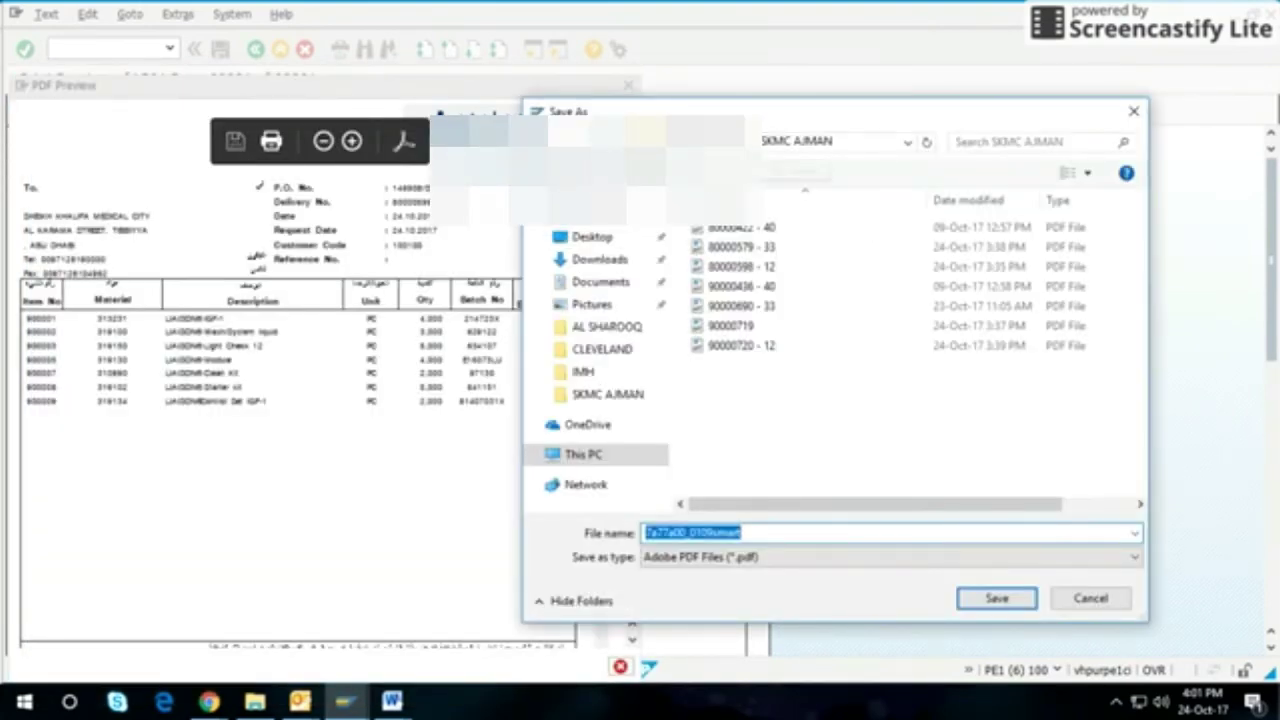
pyautogui.click(720, 141)
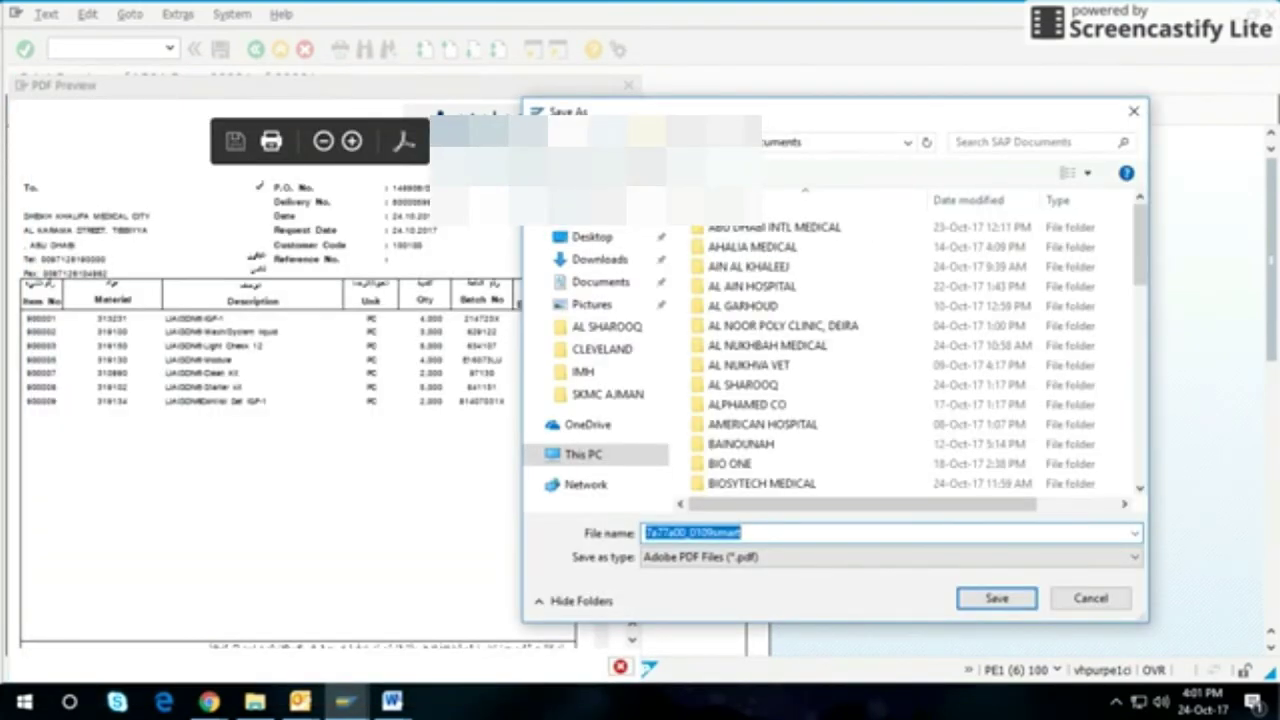
pyautogui.doubleClick(752, 287)
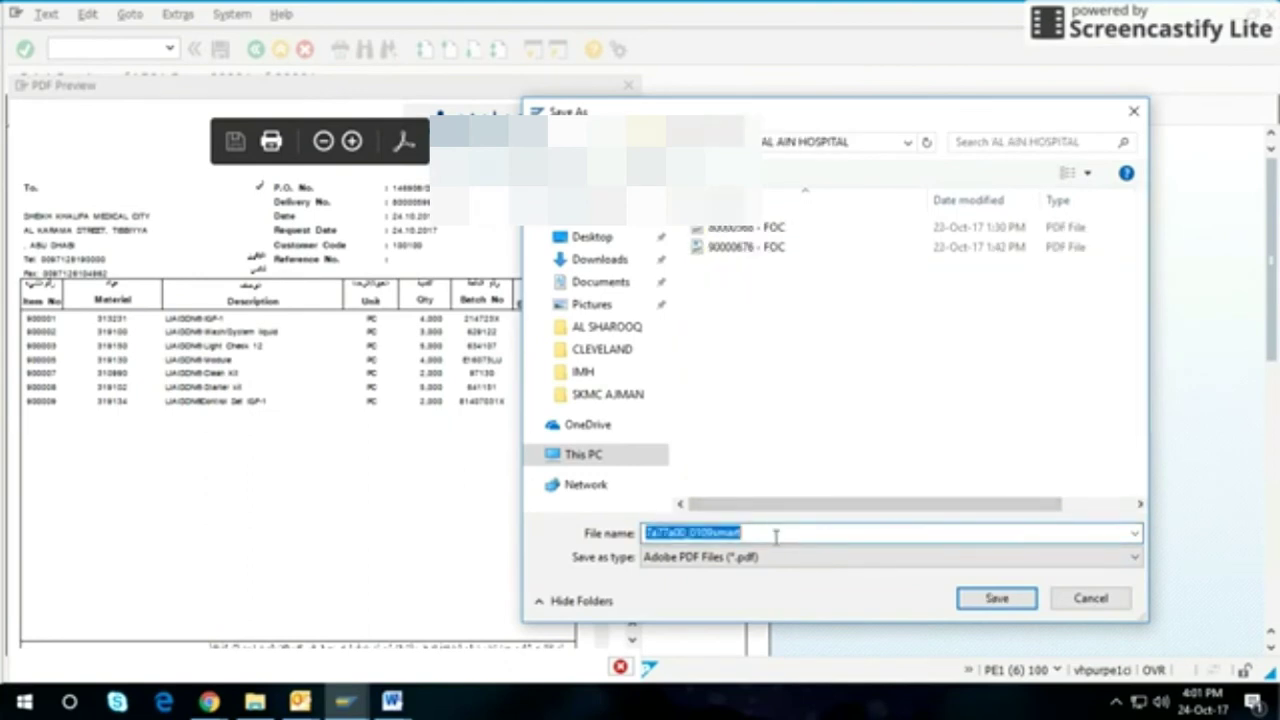
pyautogui.write('80000')
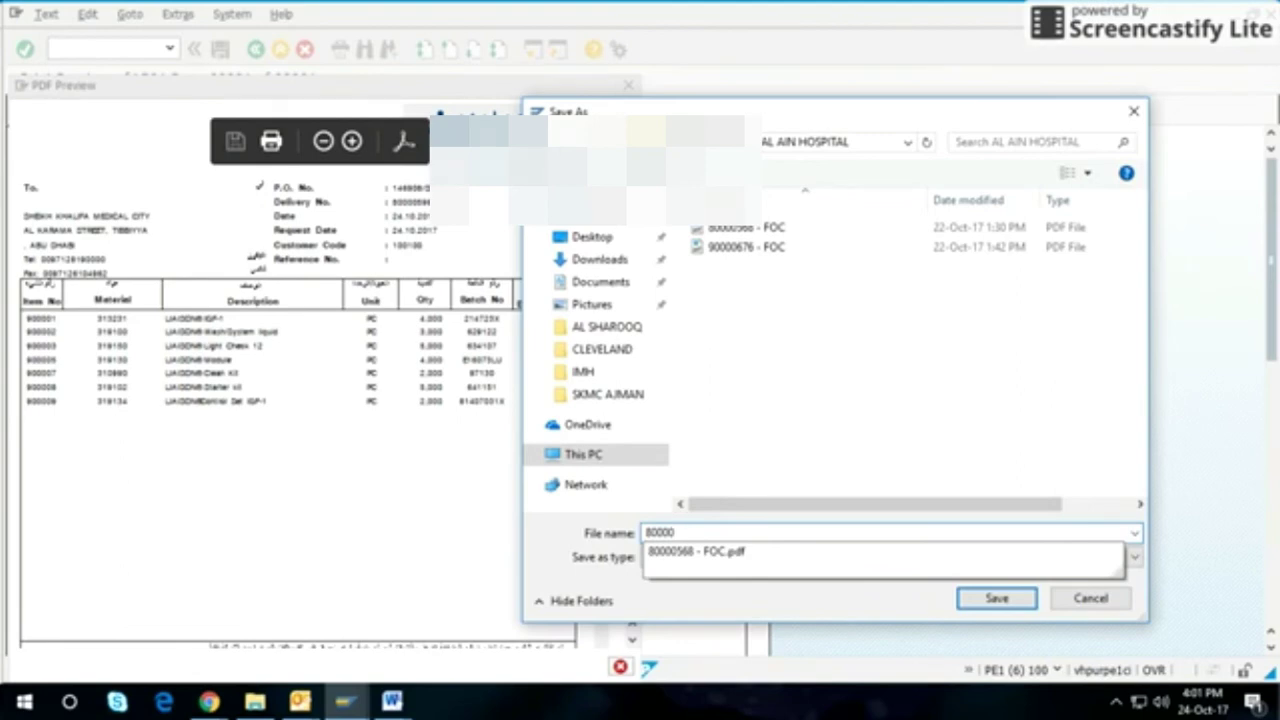
pyautogui.write('600 - 146908')
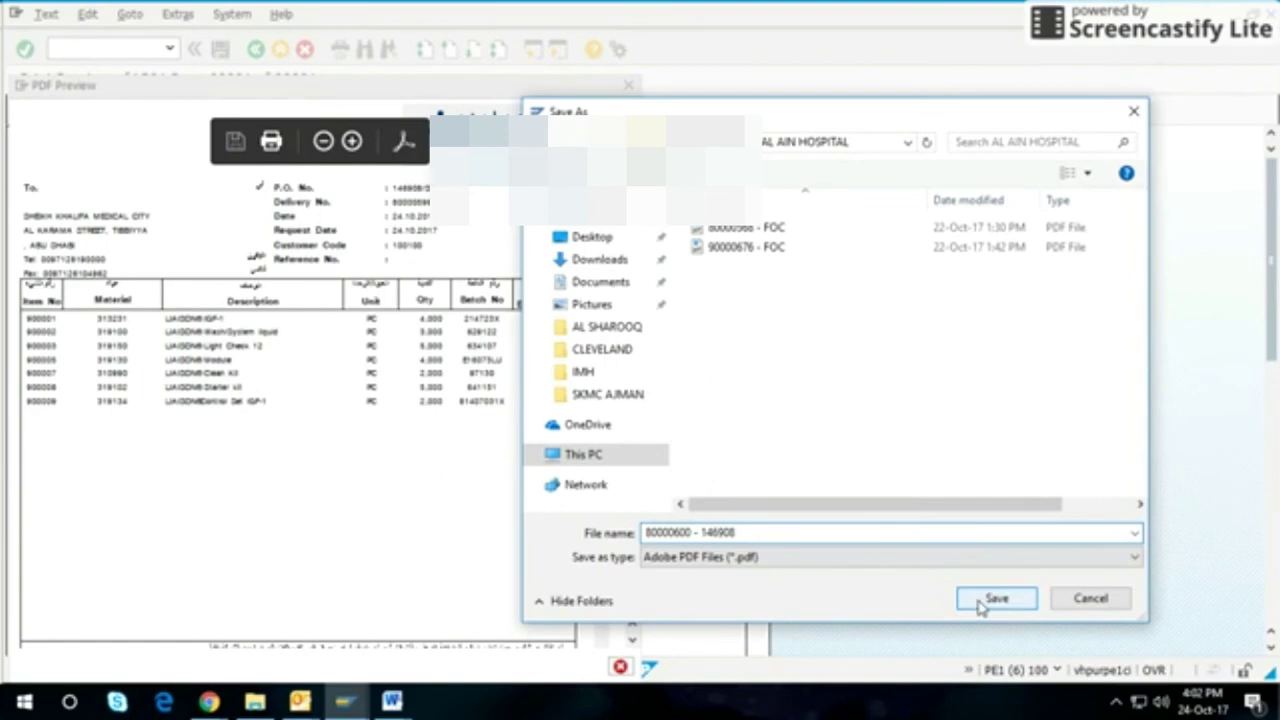
# Save the PDF, then open it from the desktop's SAP Documents > AL AIN HOSPITAL folder
pyautogui.click(991, 598)
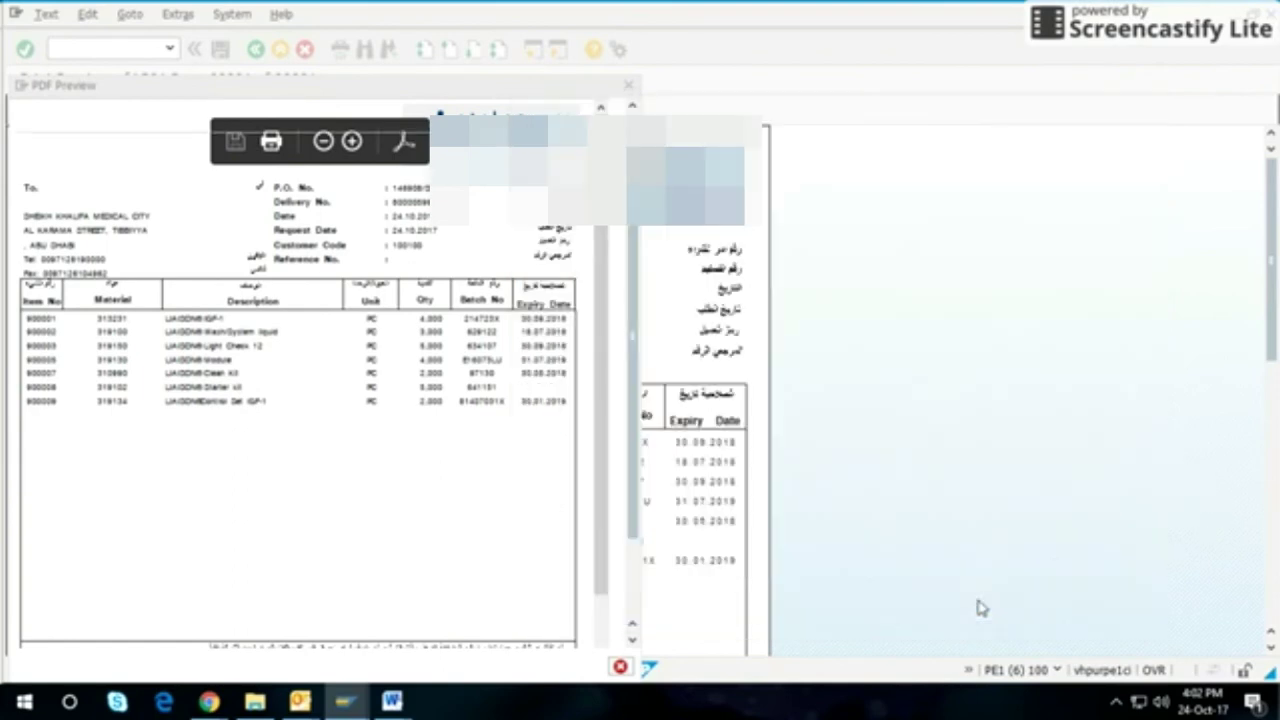
pyautogui.click(1277, 700)
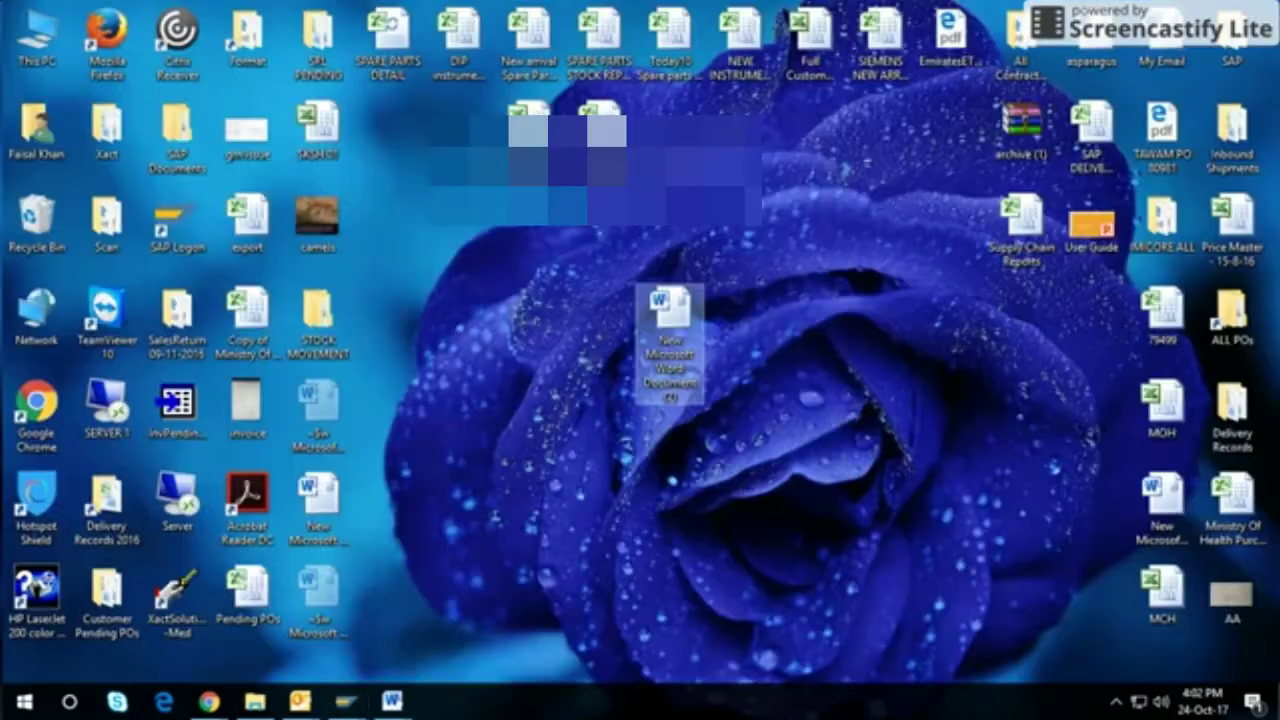
pyautogui.doubleClick(170, 124)
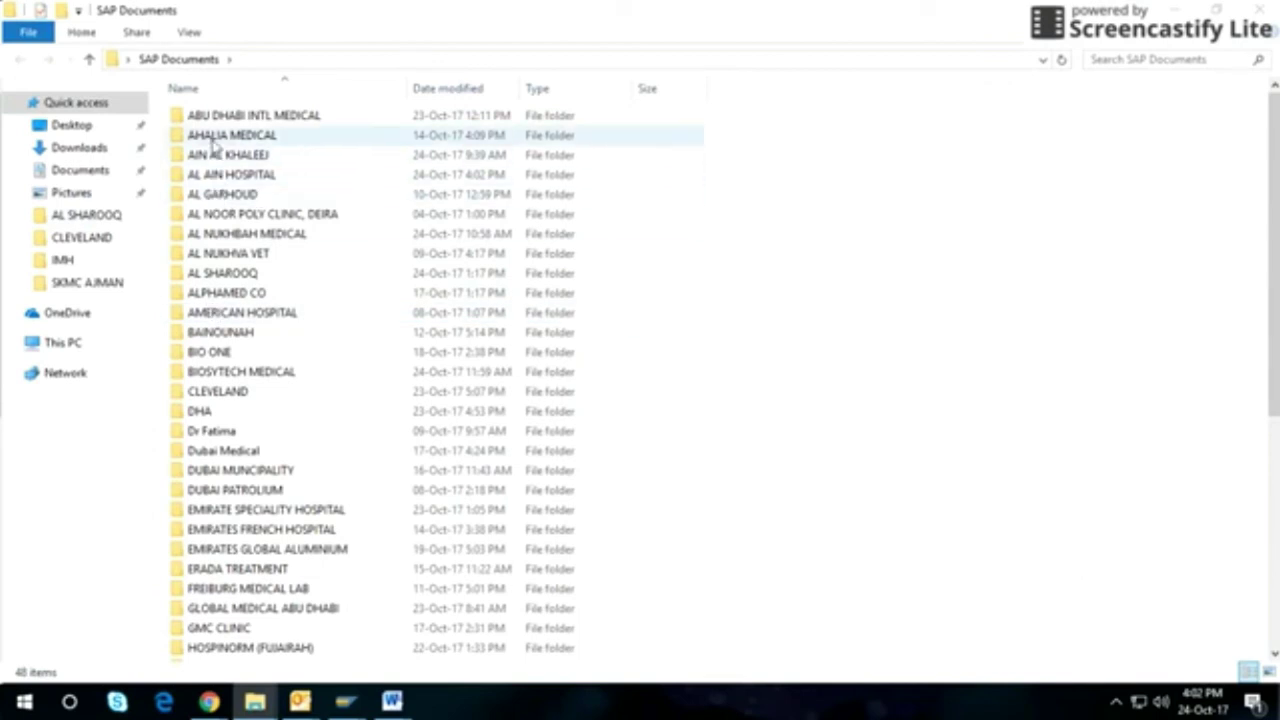
pyautogui.doubleClick(210, 174)
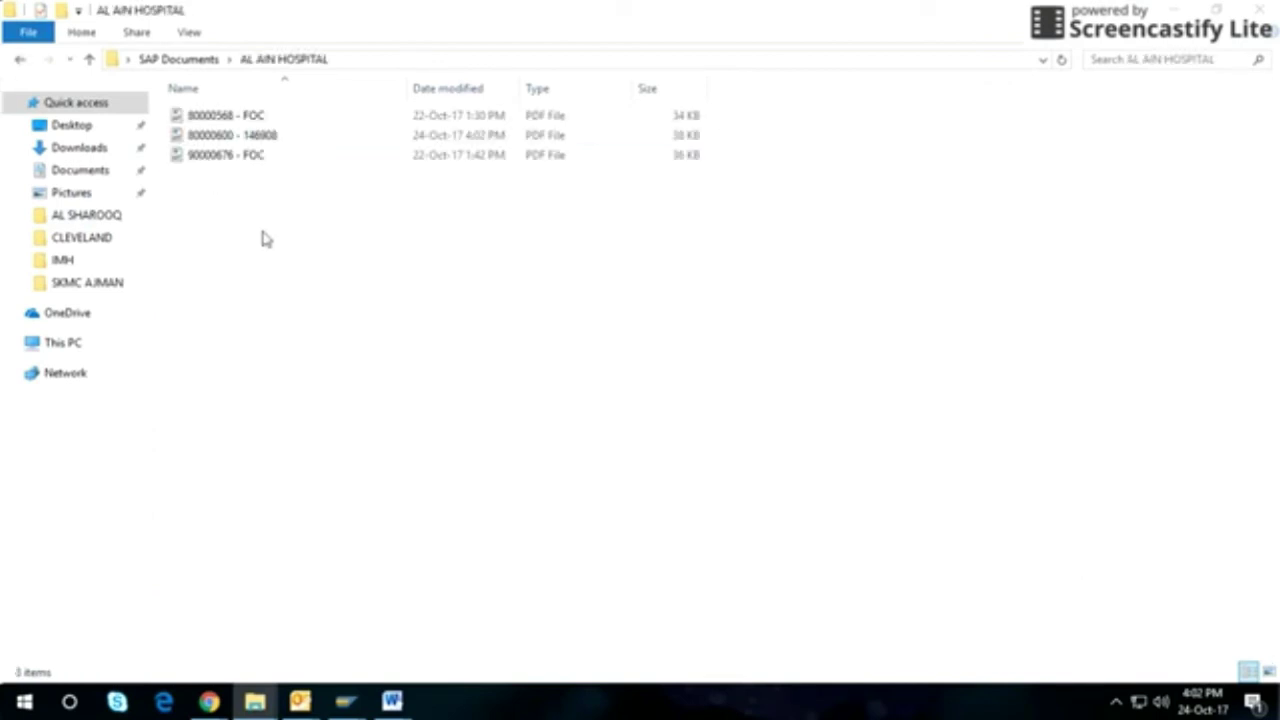
pyautogui.doubleClick(235, 139)
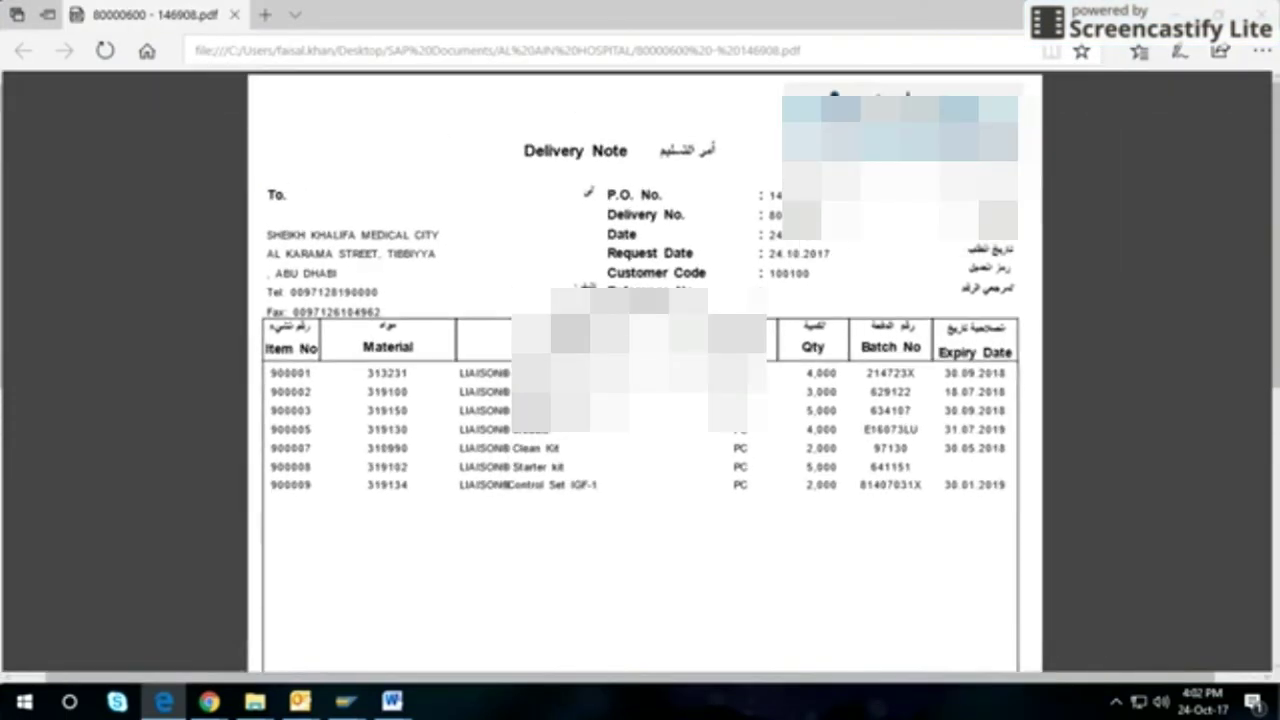
# Check the 5,000 quantity in the PDF, then return to File Explorer
pyautogui.doubleClick(806, 385)
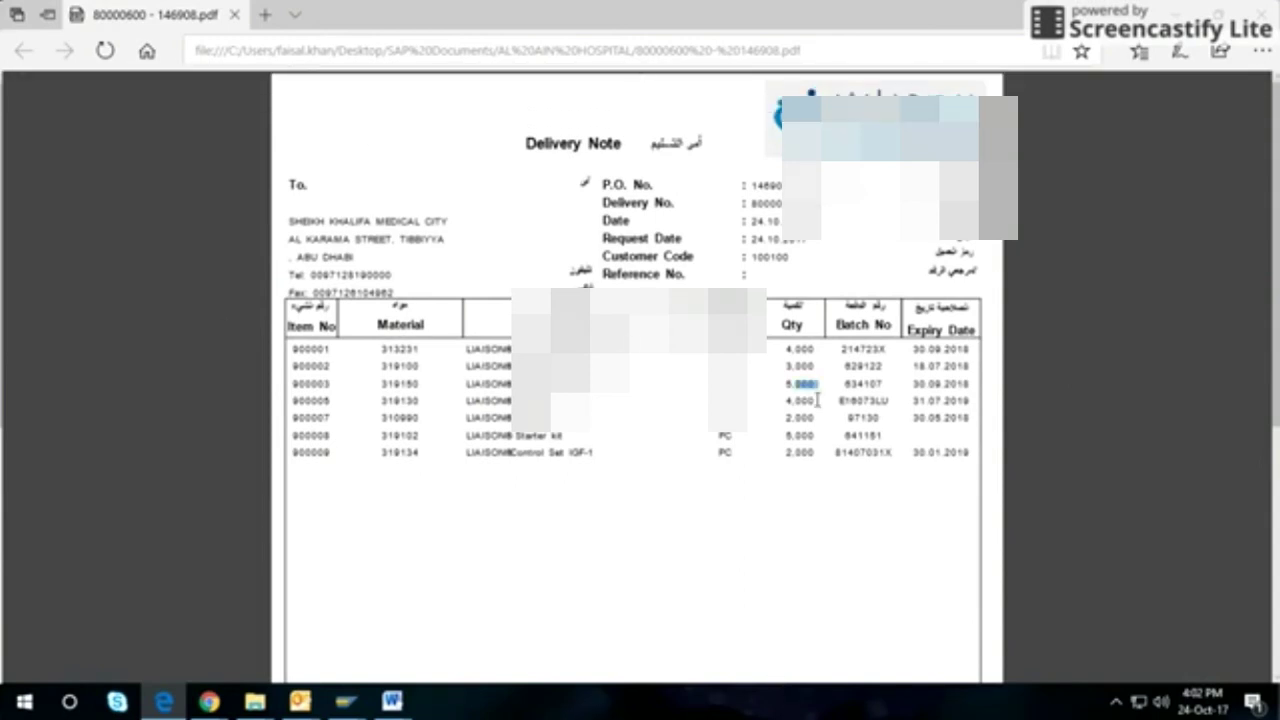
pyautogui.click(500, 182)
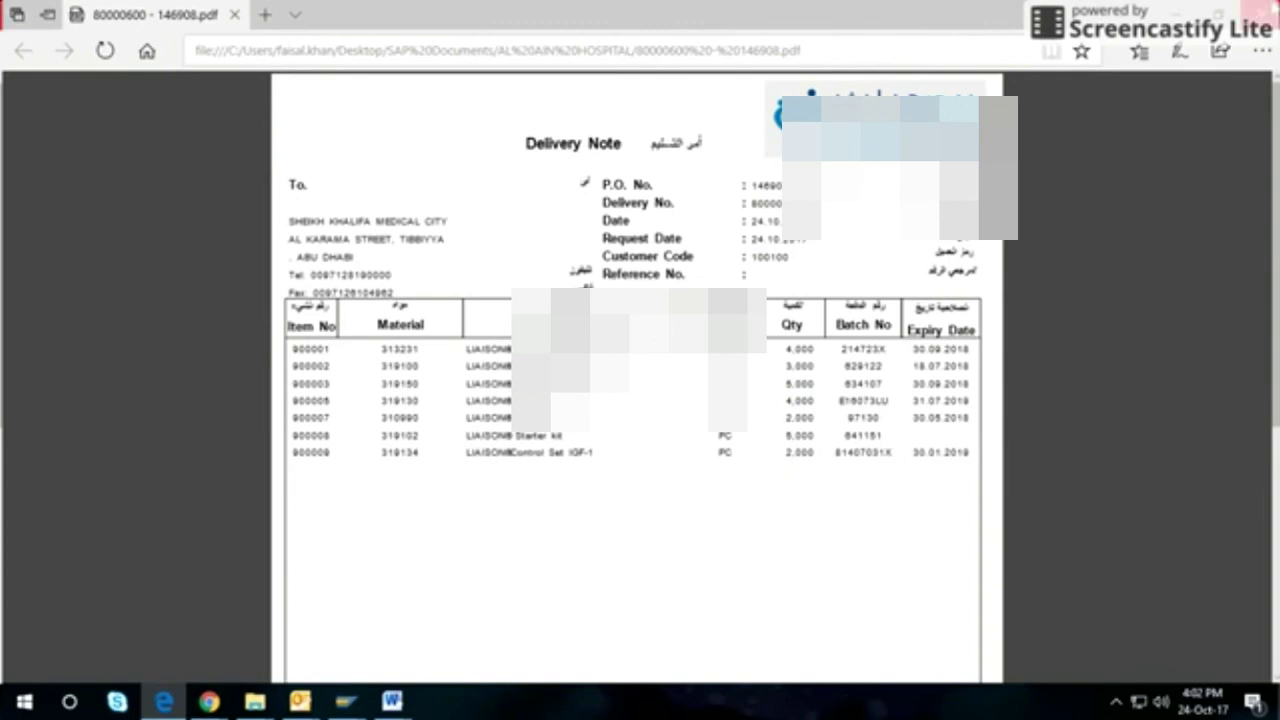
pyautogui.hotkey('alt', 'Tab')
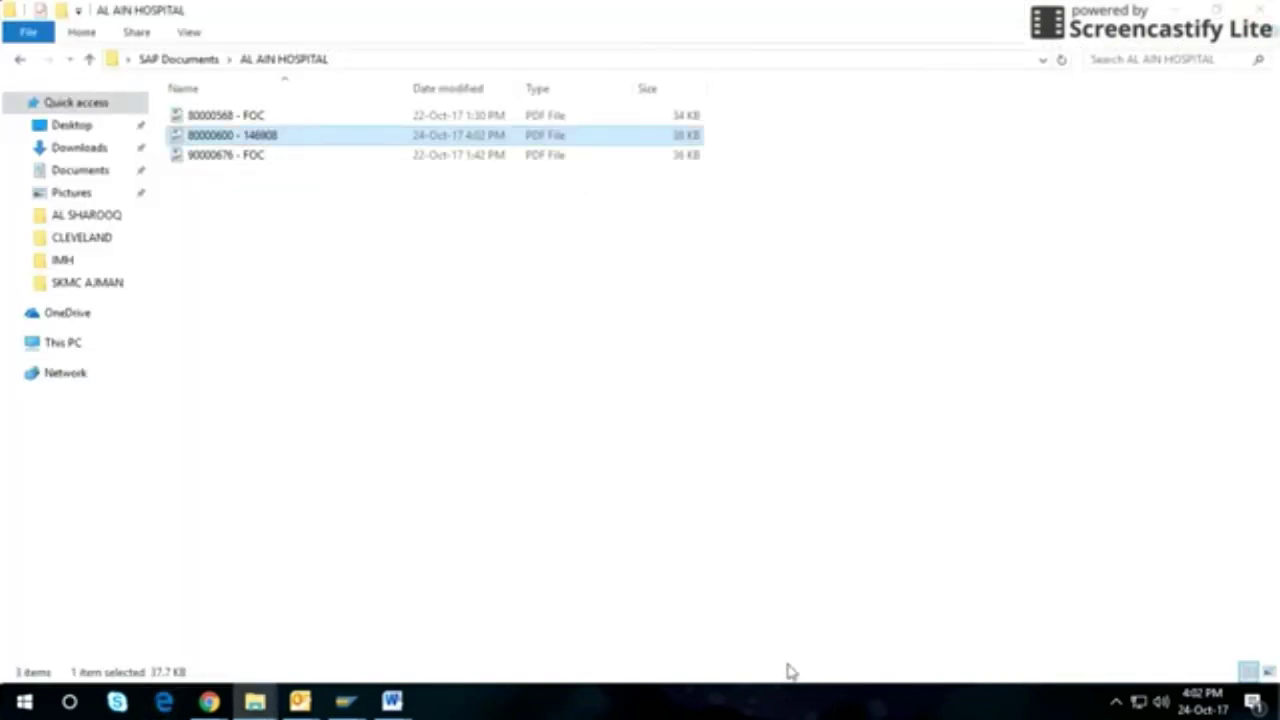